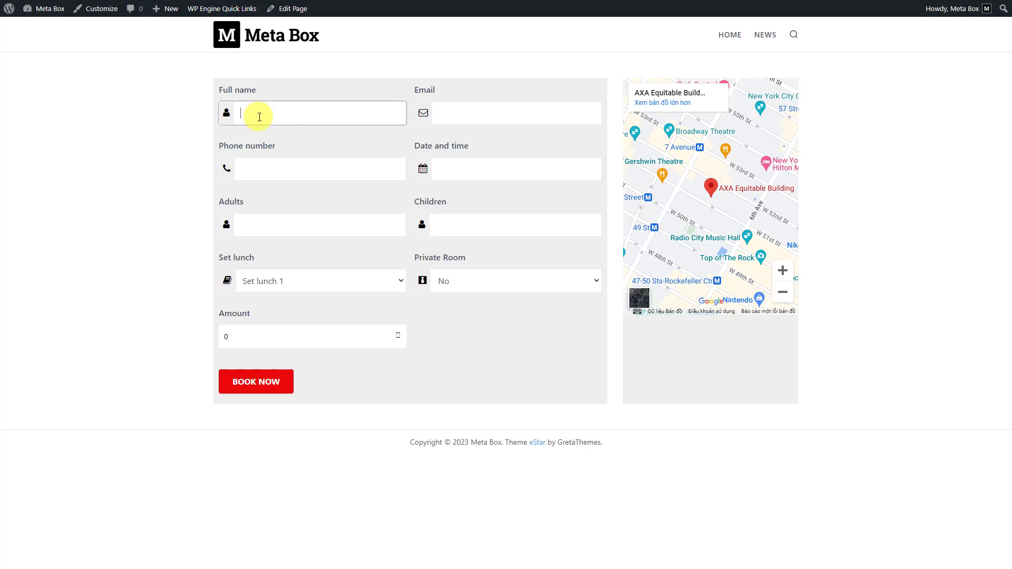
Fill in the guest's full name, email address and phone number on the booking form.
{"action": "type", "text": "Emily"}
{"action": "key", "text": "Tab"}
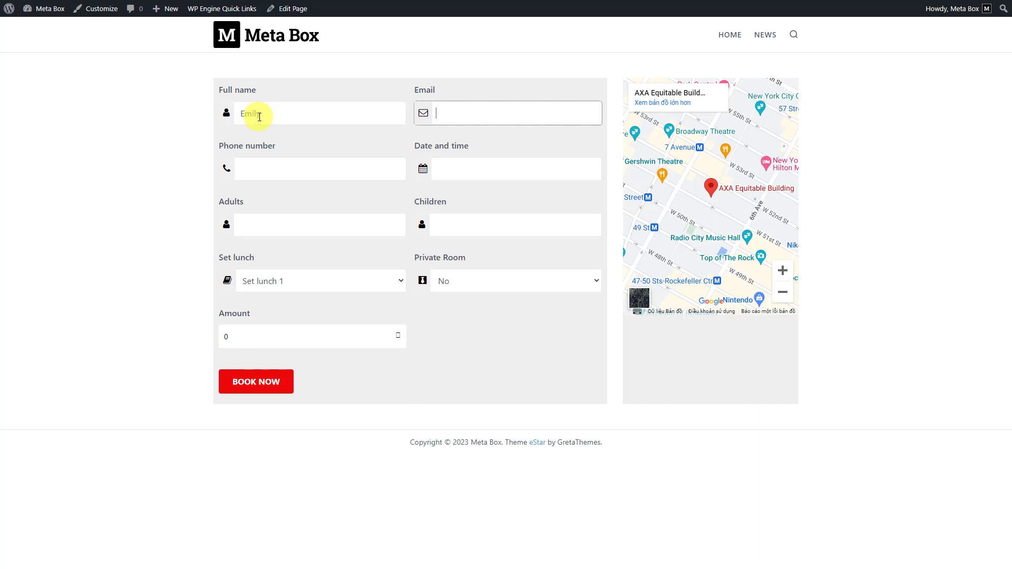
{"action": "key", "text": "Tab"}
{"action": "type", "text": "01"}
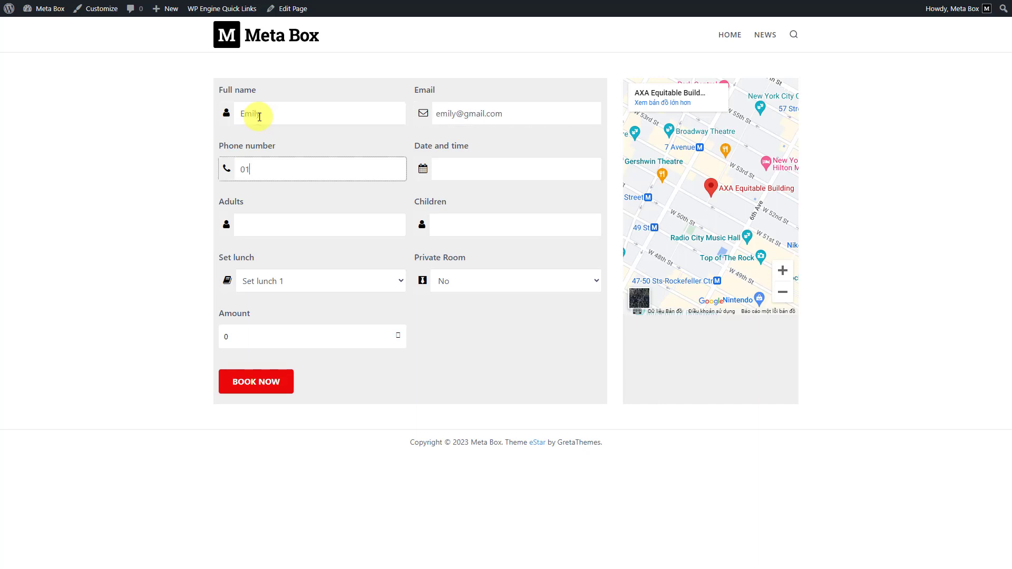
{"action": "type", "text": "23456789"}
{"action": "key", "text": "Tab"}
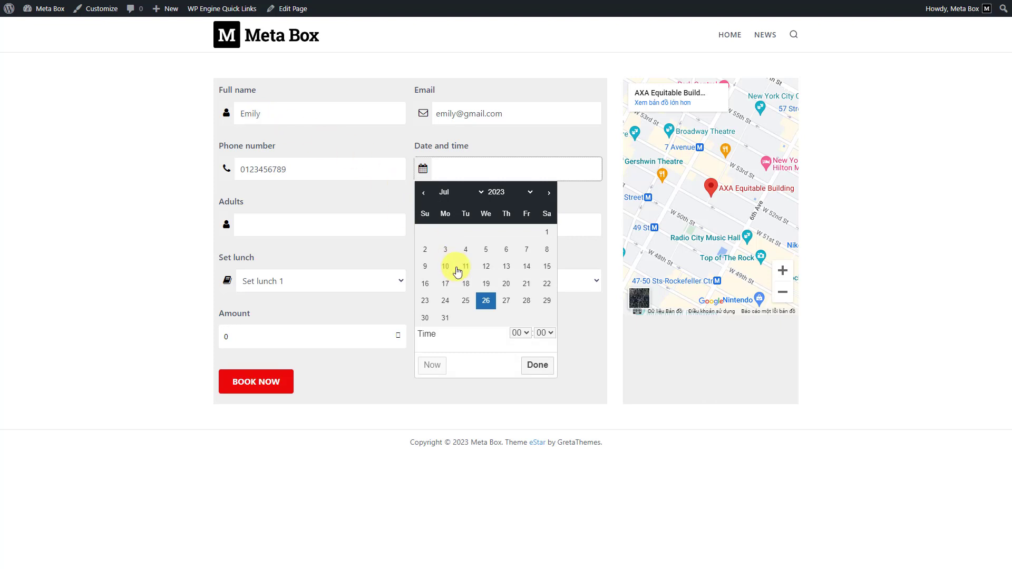
Book 27 July 2023 for 2 adults and 2 children with Set lunch 2 and a Vip room.
{"action": "left_click", "coordinate": [505, 299]}
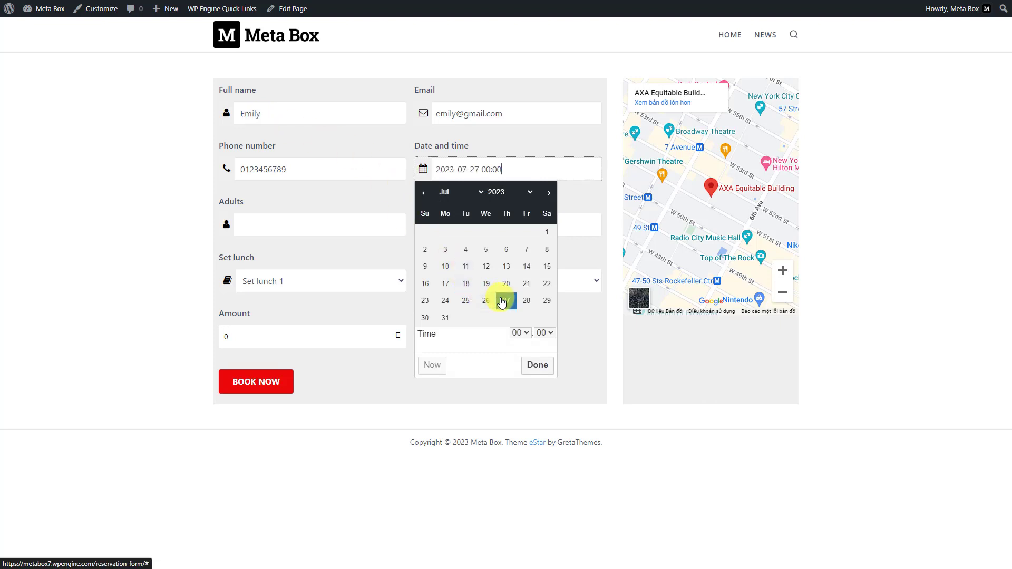
{"action": "left_click", "coordinate": [267, 230]}
{"action": "type", "text": "2"}
{"action": "left_click", "coordinate": [452, 224]}
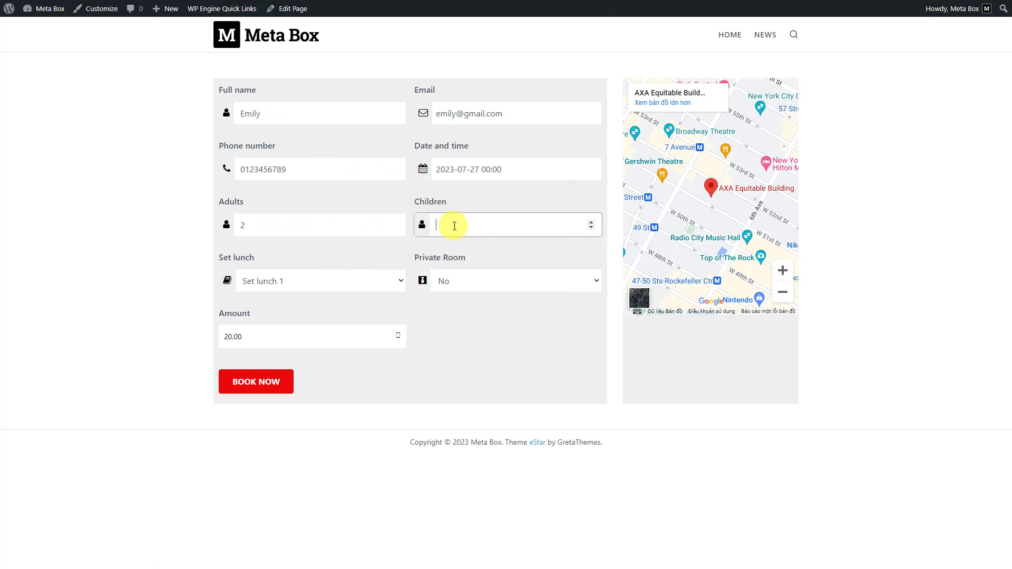
{"action": "type", "text": "2"}
{"action": "left_click", "coordinate": [364, 281]}
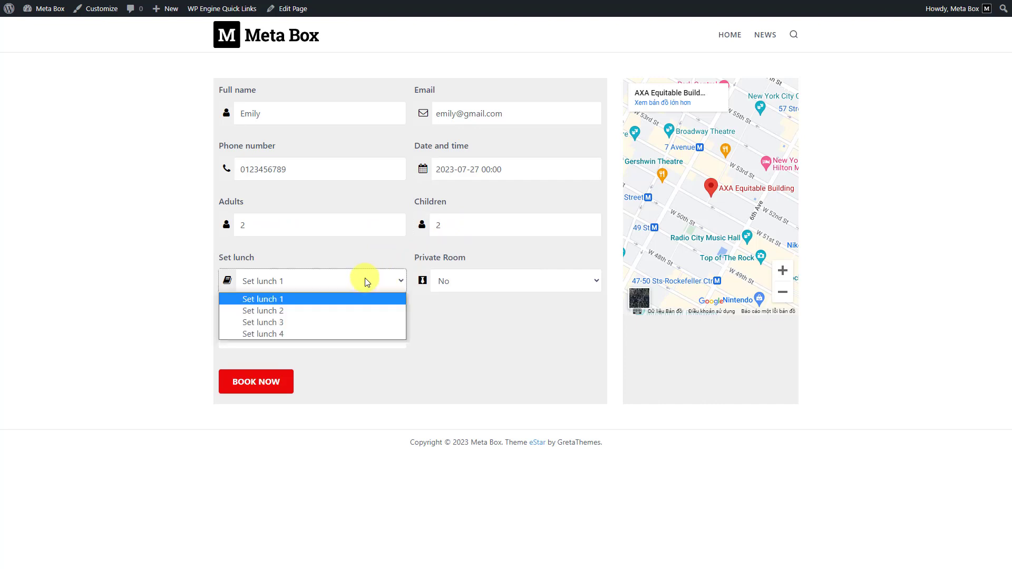
{"action": "left_click", "coordinate": [309, 308]}
{"action": "left_click", "coordinate": [456, 278]}
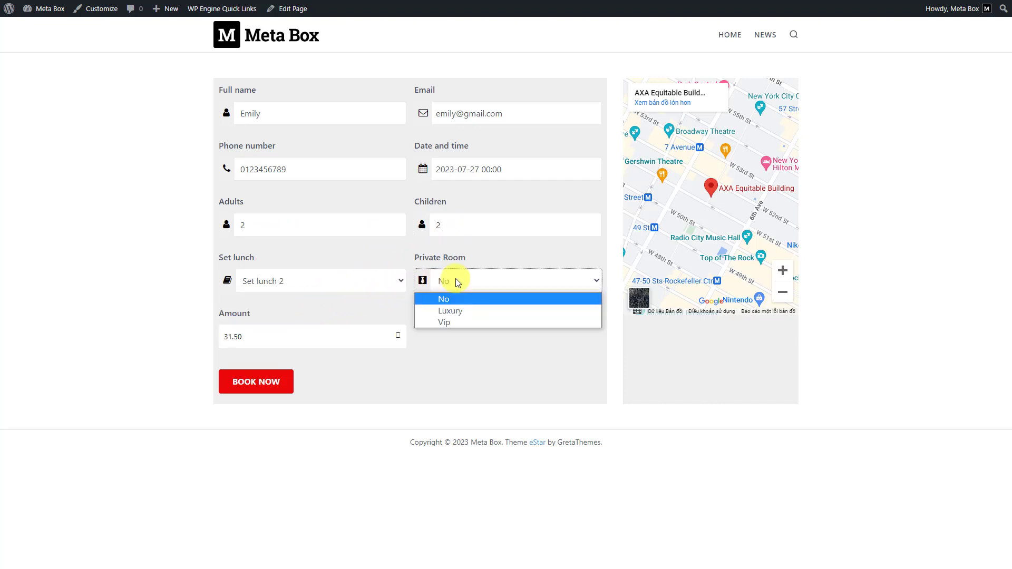
{"action": "left_click", "coordinate": [450, 318]}
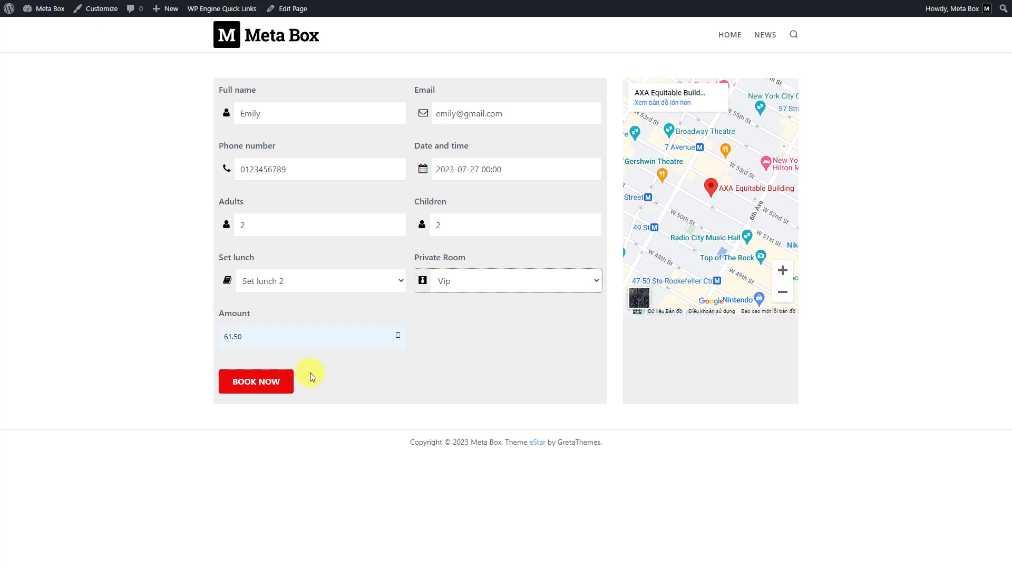
Submit the test booking, then go to the Meta Box Extensions page in the admin.
{"action": "left_click", "coordinate": [252, 388]}
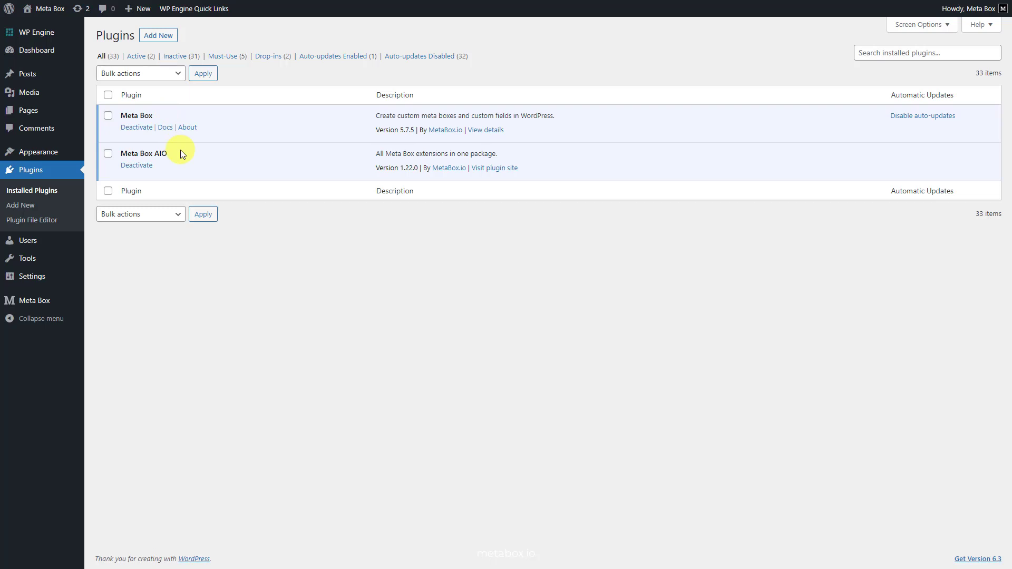
{"action": "mouse_move", "coordinate": [62, 298]}
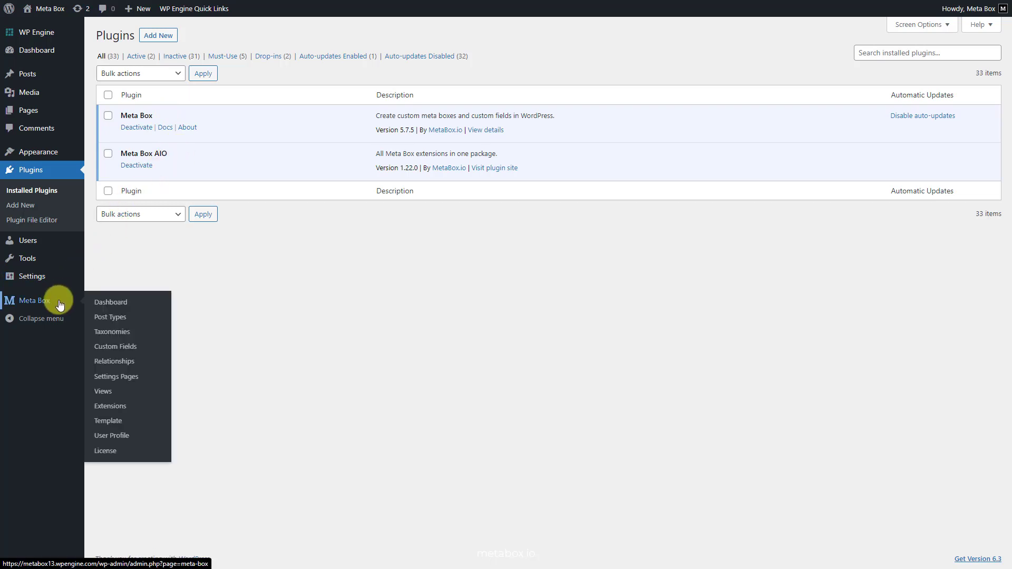
{"action": "left_click", "coordinate": [98, 407]}
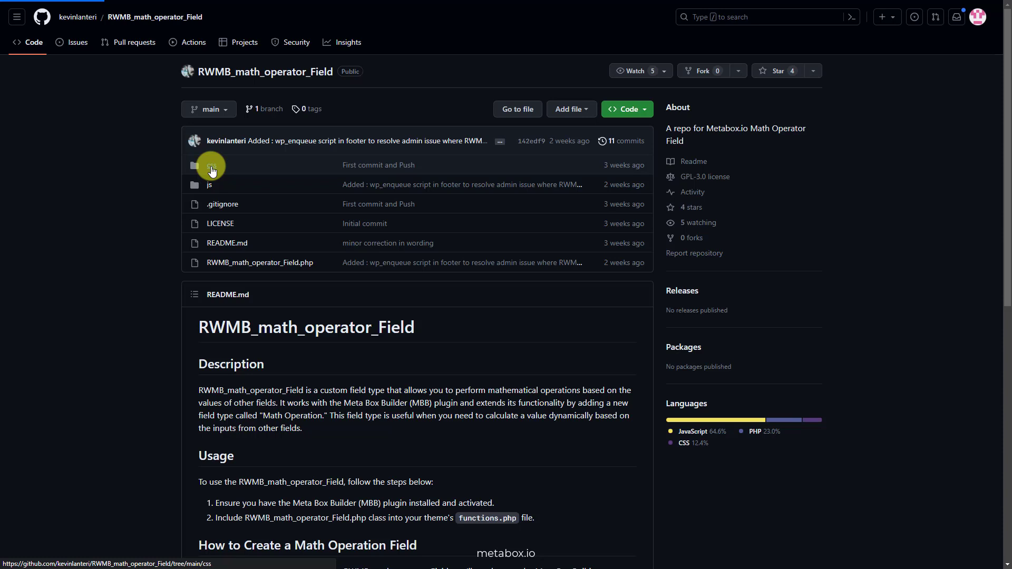
Inspect the repository's css and js folders, then show its clone and ZIP download options.
{"action": "left_click", "coordinate": [211, 167]}
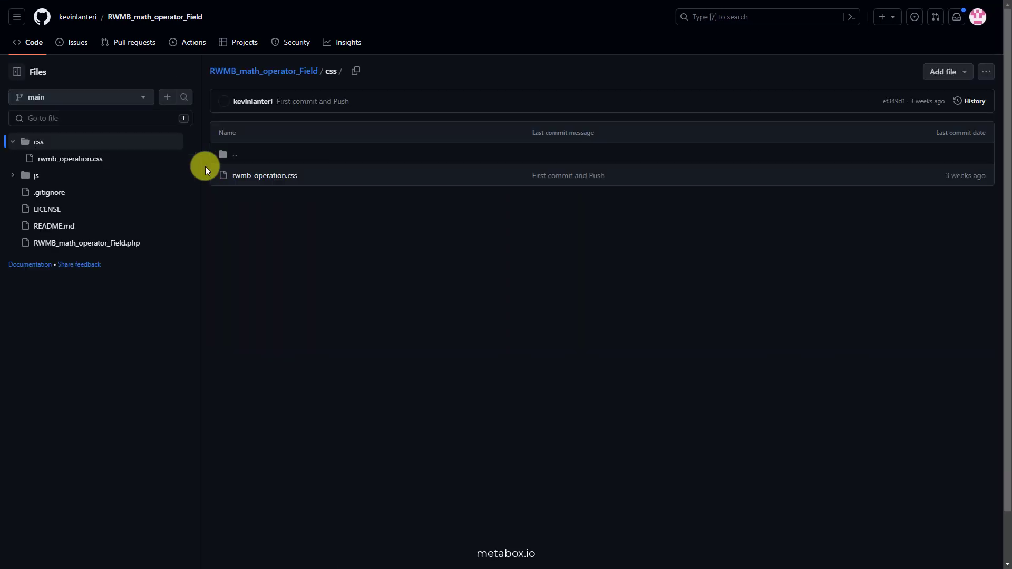
{"action": "left_click", "coordinate": [13, 176]}
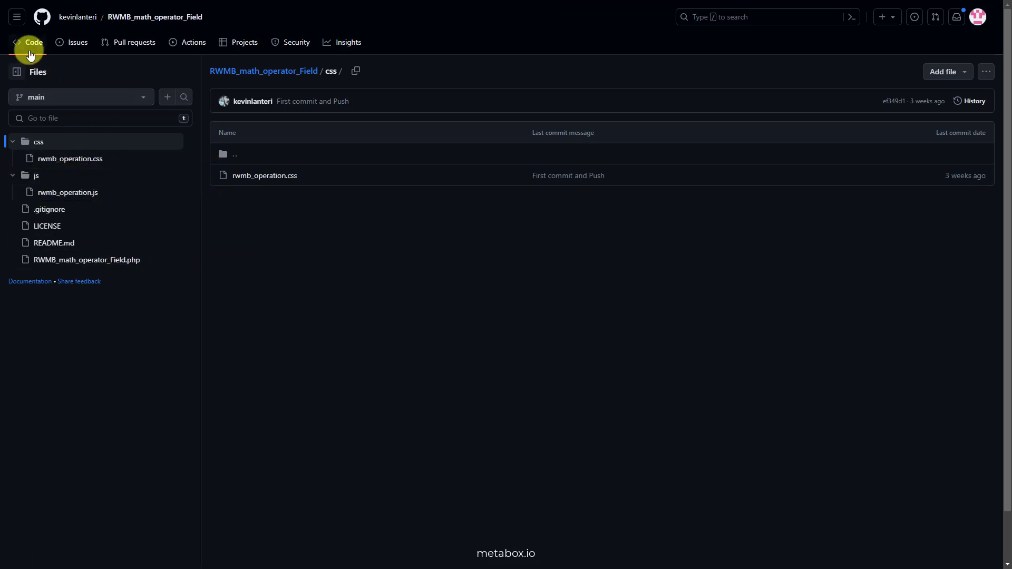
{"action": "left_click", "coordinate": [31, 49]}
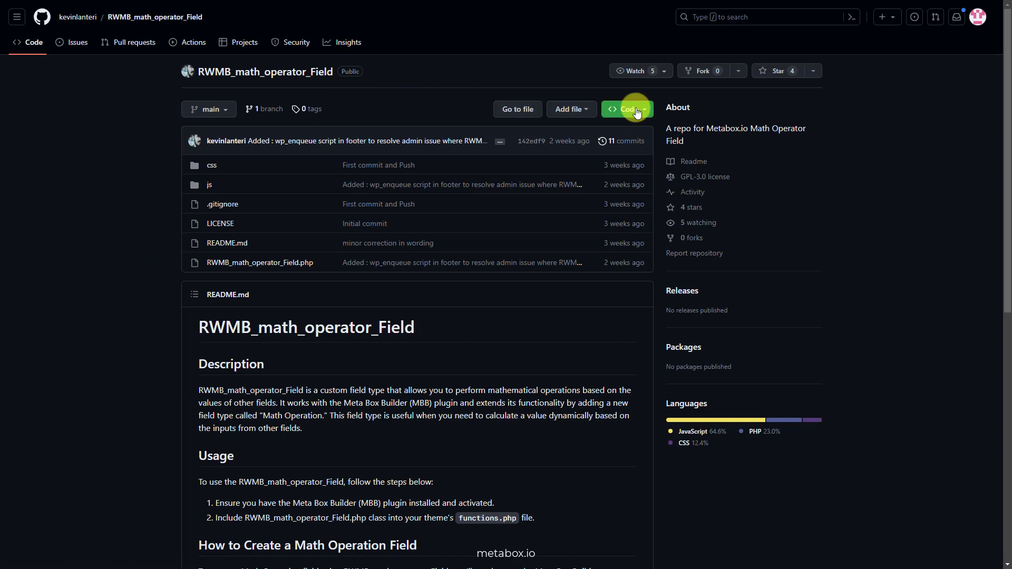
{"action": "left_click", "coordinate": [638, 109]}
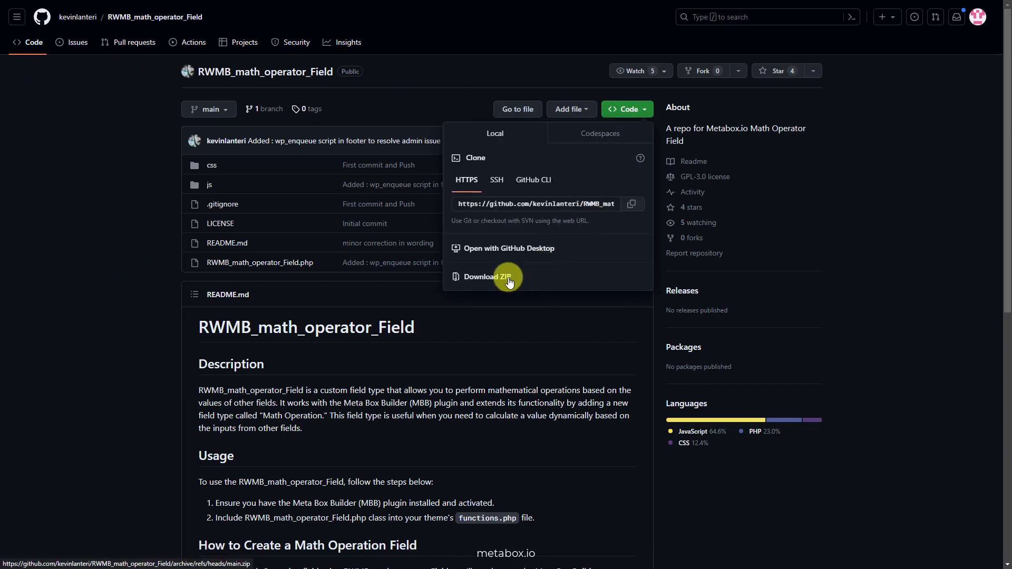
Upload RWMB_math_operator_Field.php to the estar theme and rwmb_operation.css into its css folder.
{"action": "left_click_drag", "start_coordinate": [115, 147], "coordinate": [529, 398]}
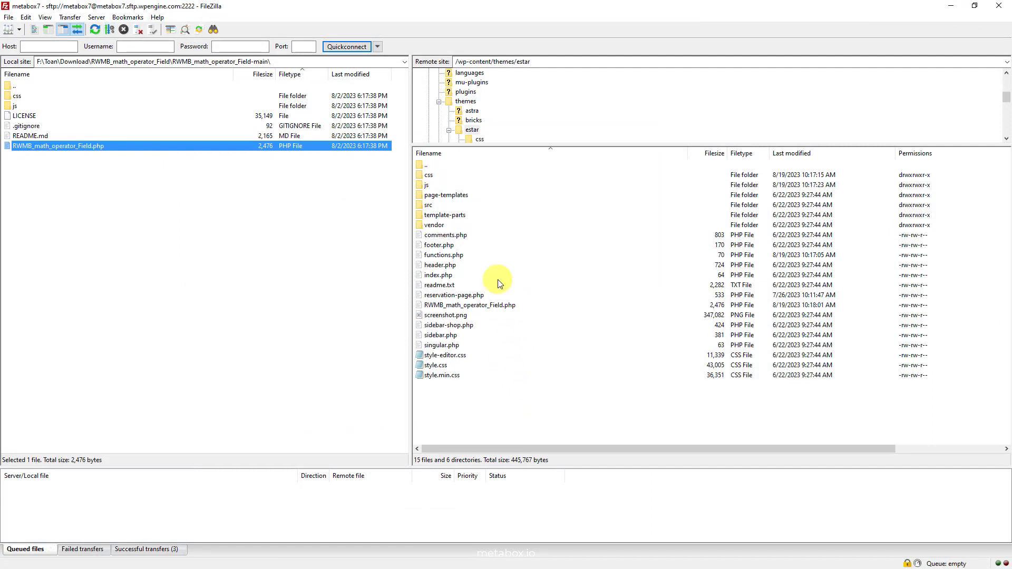
{"action": "double_click", "coordinate": [438, 173]}
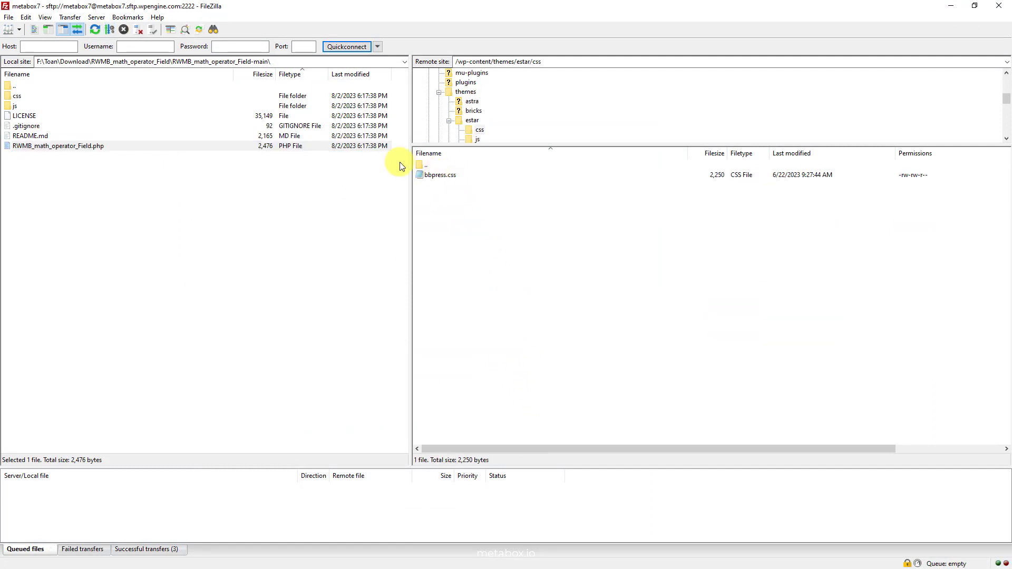
{"action": "double_click", "coordinate": [38, 96]}
{"action": "left_click", "coordinate": [40, 95]}
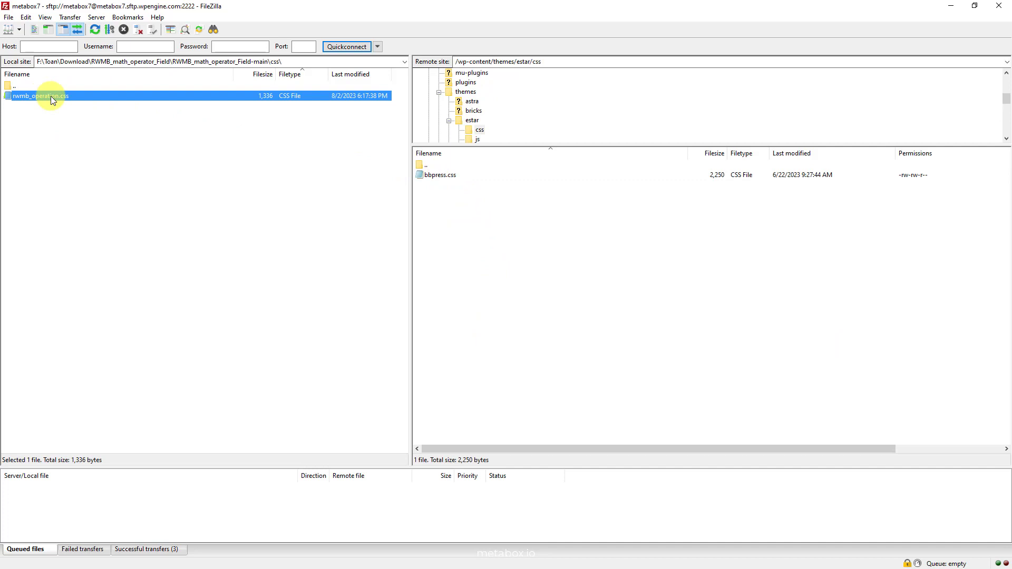
{"action": "left_click_drag", "start_coordinate": [80, 96], "coordinate": [482, 251]}
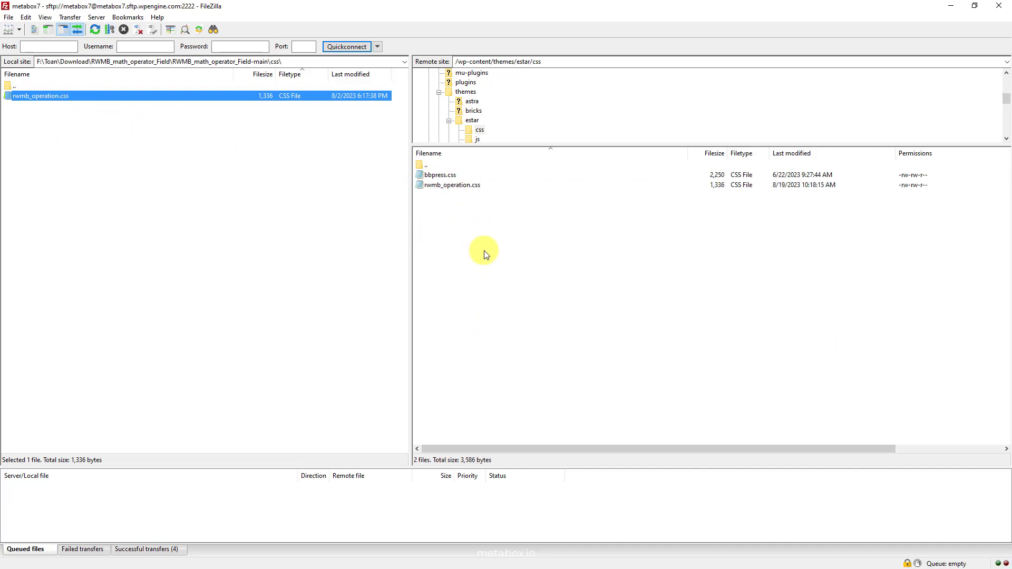
Upload rwmb_operation.js into the estar theme's js folder.
{"action": "double_click", "coordinate": [428, 165]}
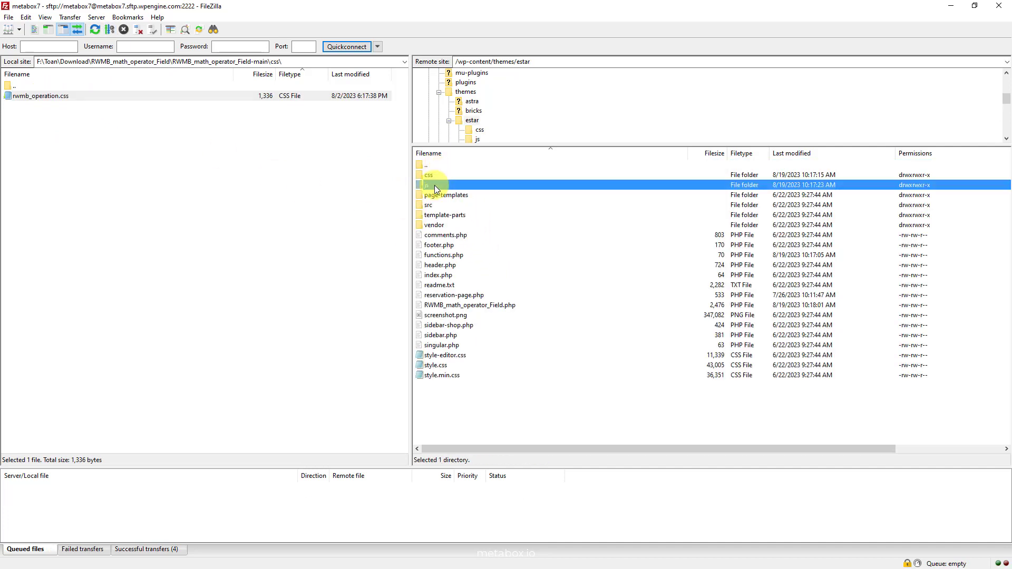
{"action": "double_click", "coordinate": [434, 185]}
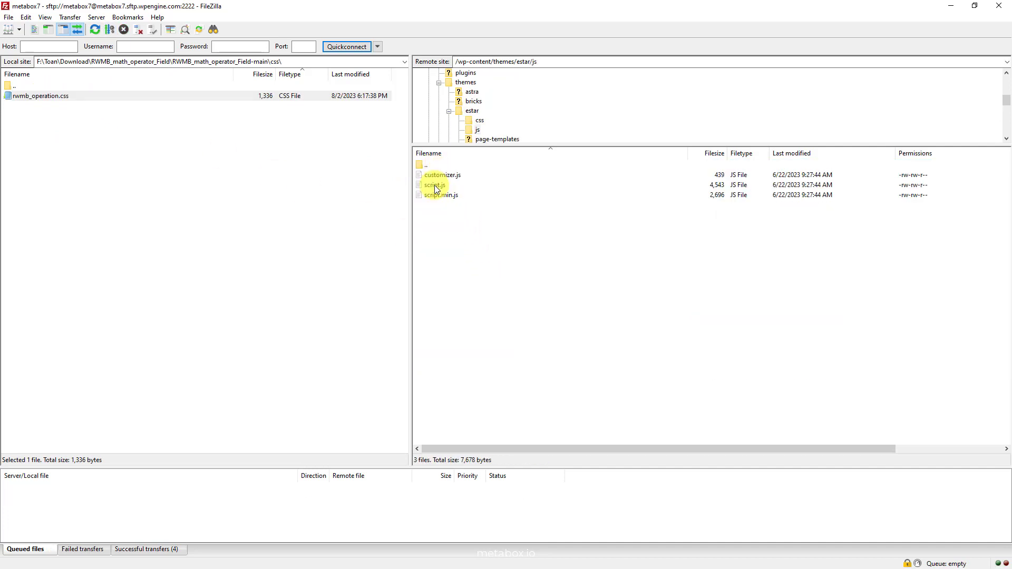
{"action": "double_click", "coordinate": [26, 87]}
{"action": "double_click", "coordinate": [24, 106]}
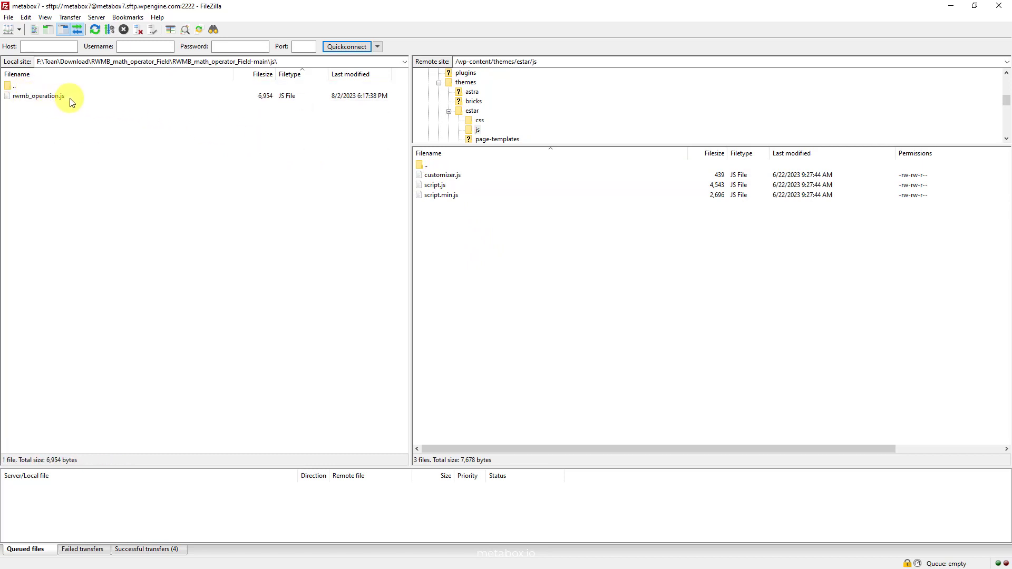
{"action": "left_click_drag", "start_coordinate": [69, 96], "coordinate": [458, 232]}
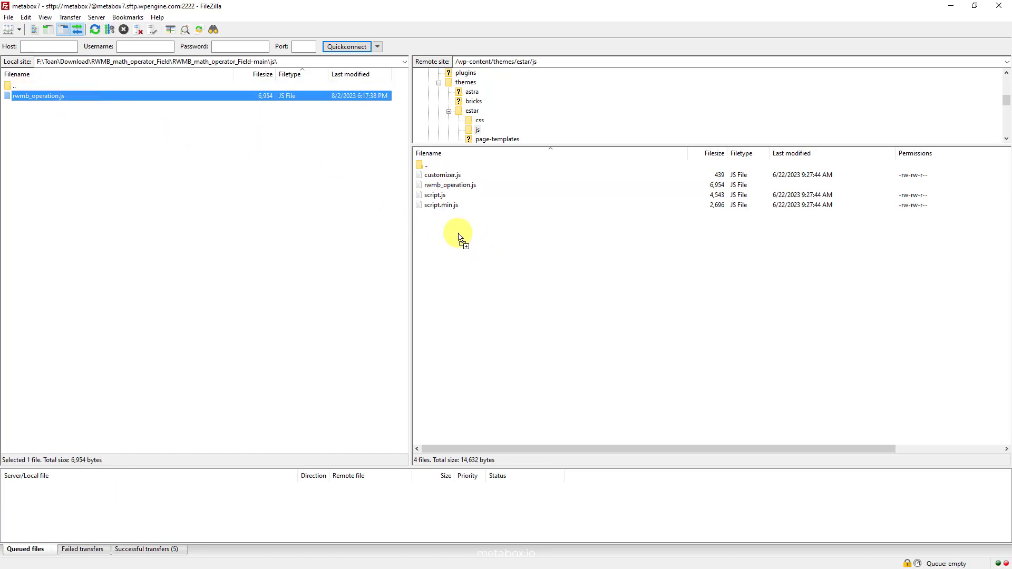
Re-download the theme's functions.php for editing, discarding the old local copy.
{"action": "double_click", "coordinate": [436, 165]}
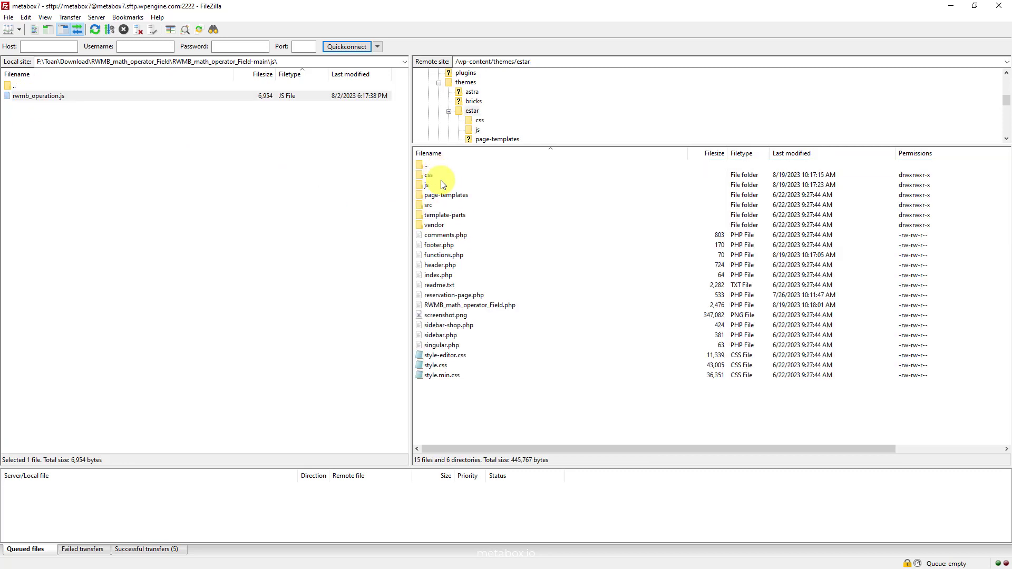
{"action": "right_click", "coordinate": [467, 256]}
{"action": "left_click", "coordinate": [500, 286]}
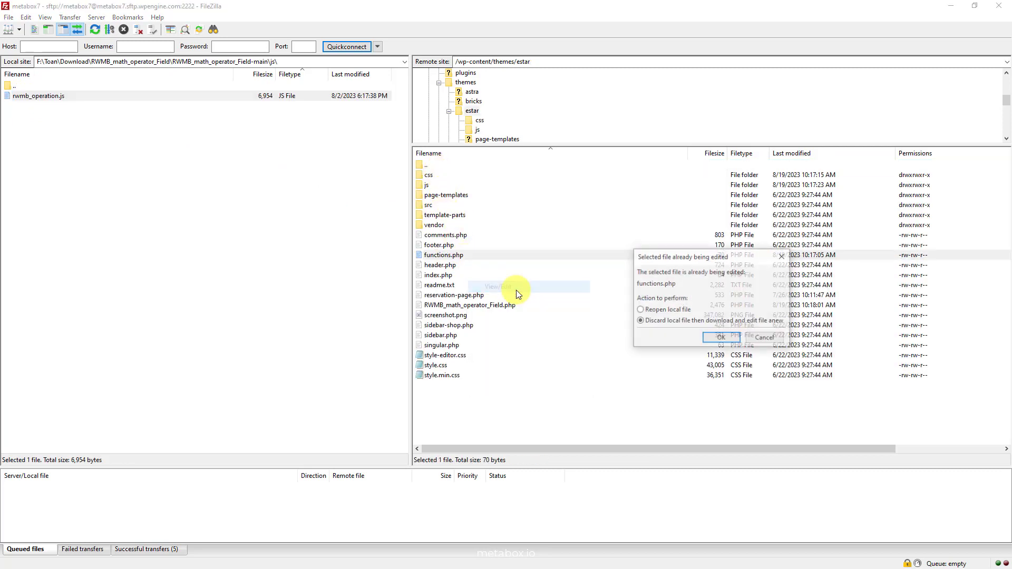
{"action": "left_click", "coordinate": [639, 320]}
{"action": "left_click", "coordinate": [718, 339]}
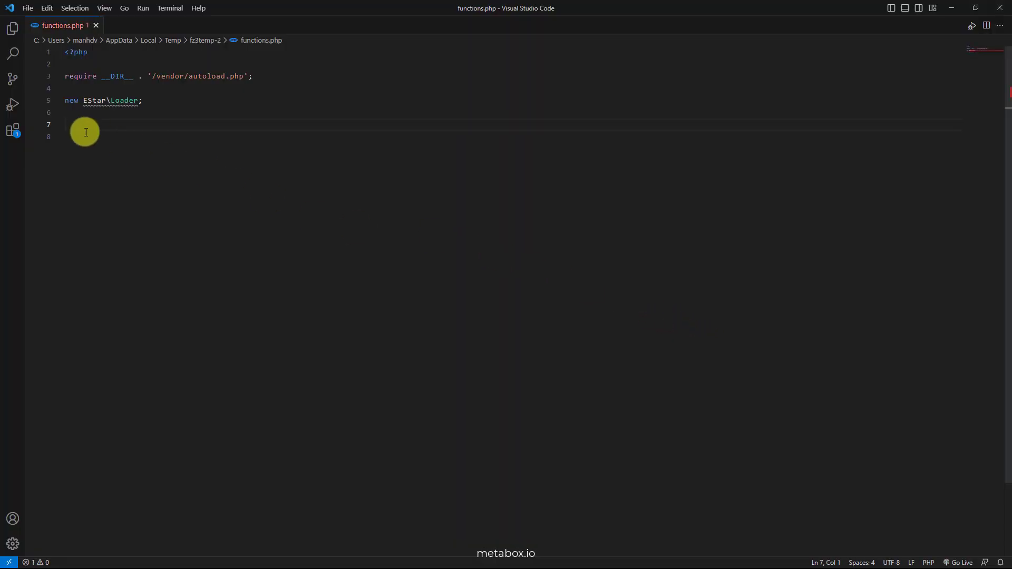
Paste the RWMB_math_operator_Field.php include and Font Awesome 4.7.0 enqueue function into functions.php.
{"action": "type", "text": "include 'RWMB_math_operator_Field.php';   function child_theme_scripts() {       wp_enqueue_style('font-awesome', 'https://cdn.jsdelivr.net/fontawesome/4.7.0/css/font-awesome.min.css', '', '4.7.0');   }   add_action( 'wp_enqueue_scripts', 'child_theme_scripts' );"}
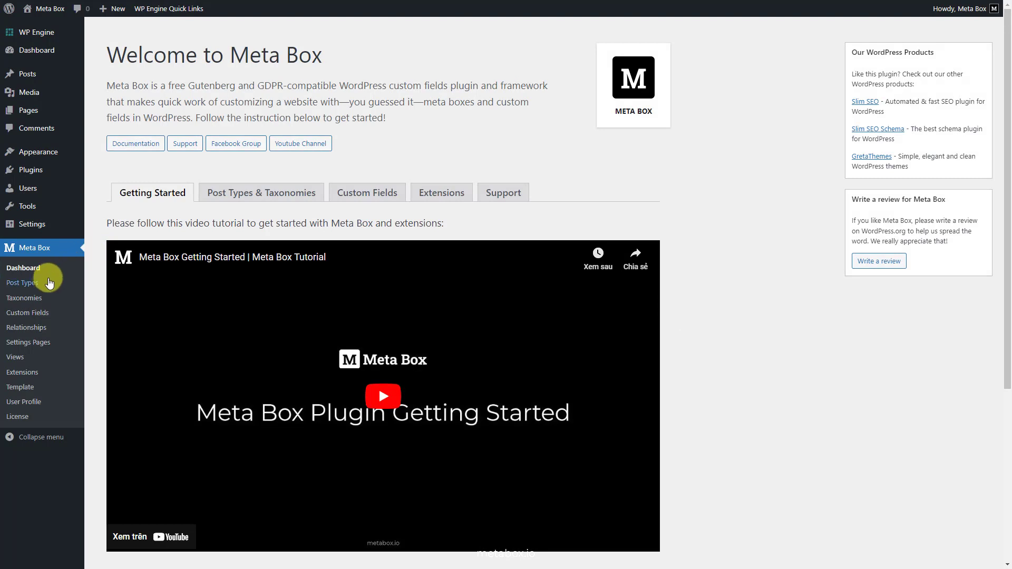
Create and publish a Reservations post type (singular Reservation) with the book icon.
{"action": "left_click", "coordinate": [49, 283]}
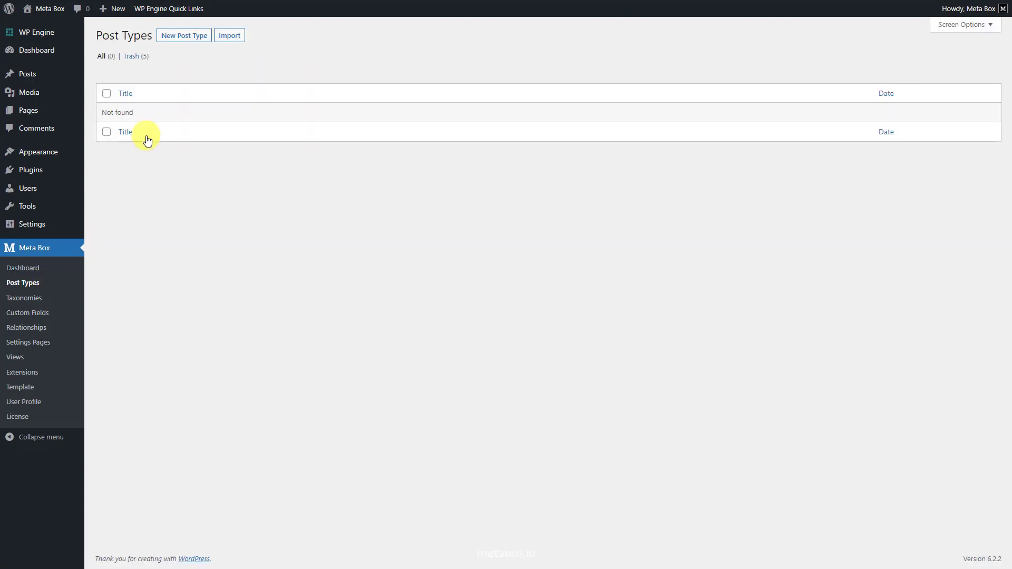
{"action": "left_click", "coordinate": [190, 37]}
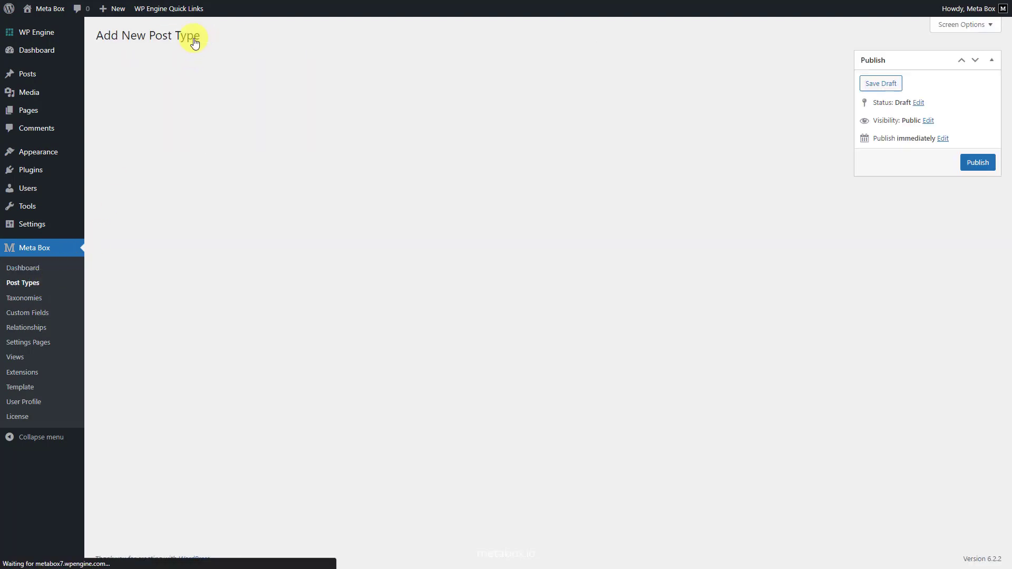
{"action": "left_click", "coordinate": [289, 95]}
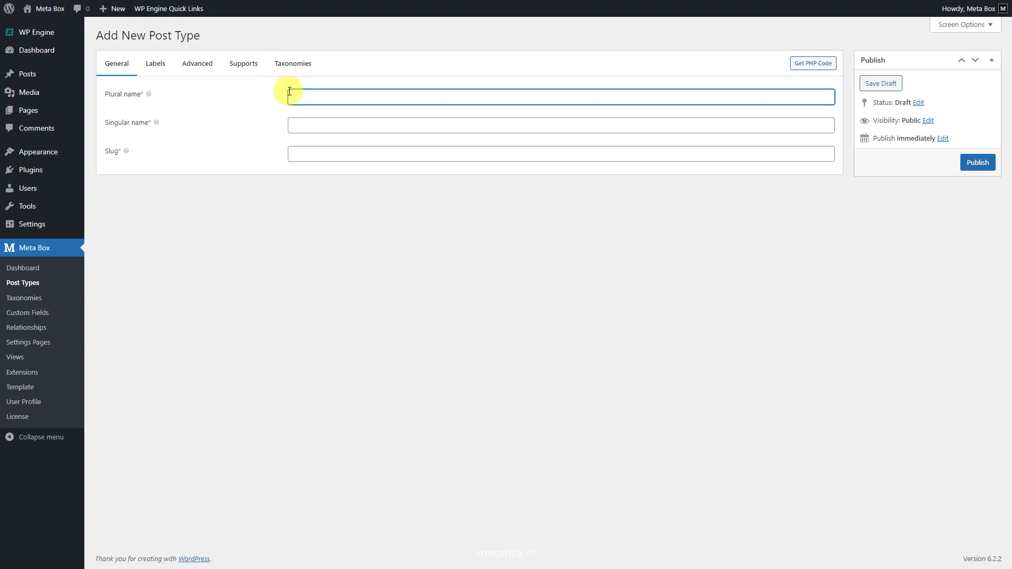
{"action": "type", "text": "Reservations"}
{"action": "left_click", "coordinate": [299, 124]}
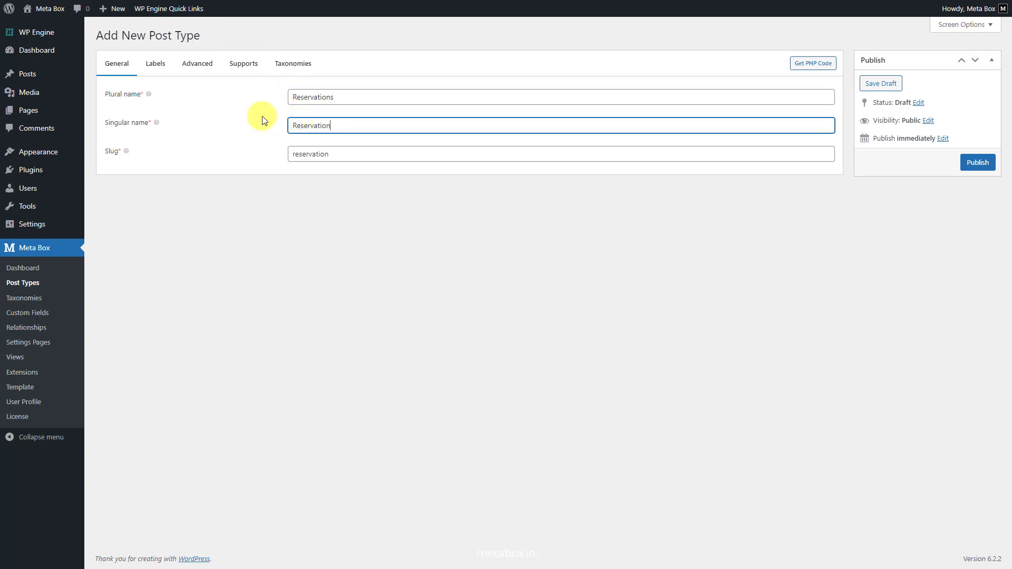
{"action": "left_click", "coordinate": [199, 67]}
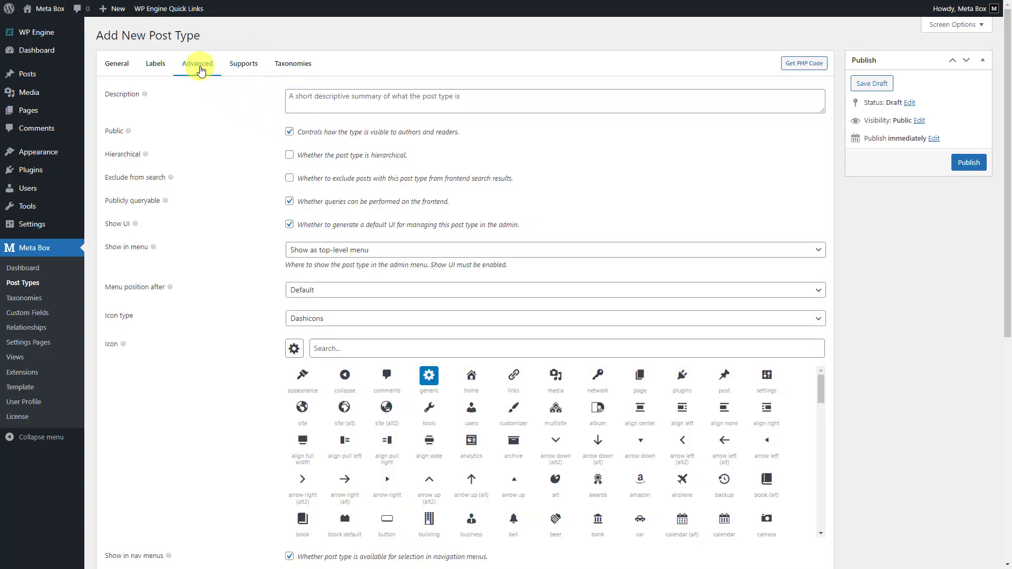
{"action": "left_click", "coordinate": [321, 347]}
{"action": "type", "text": "bo"}
{"action": "left_click", "coordinate": [314, 365]}
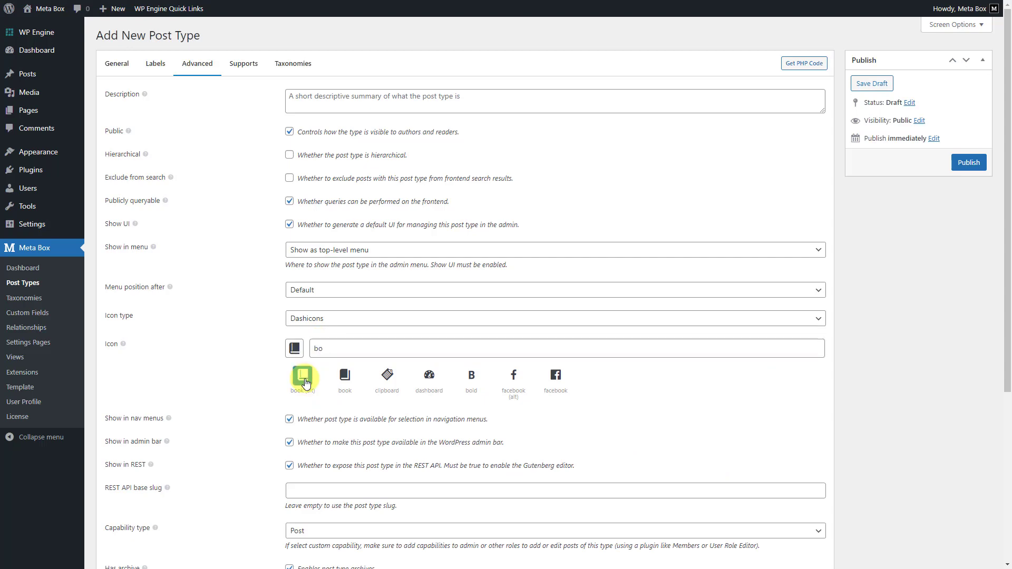
{"action": "left_click", "coordinate": [971, 173]}
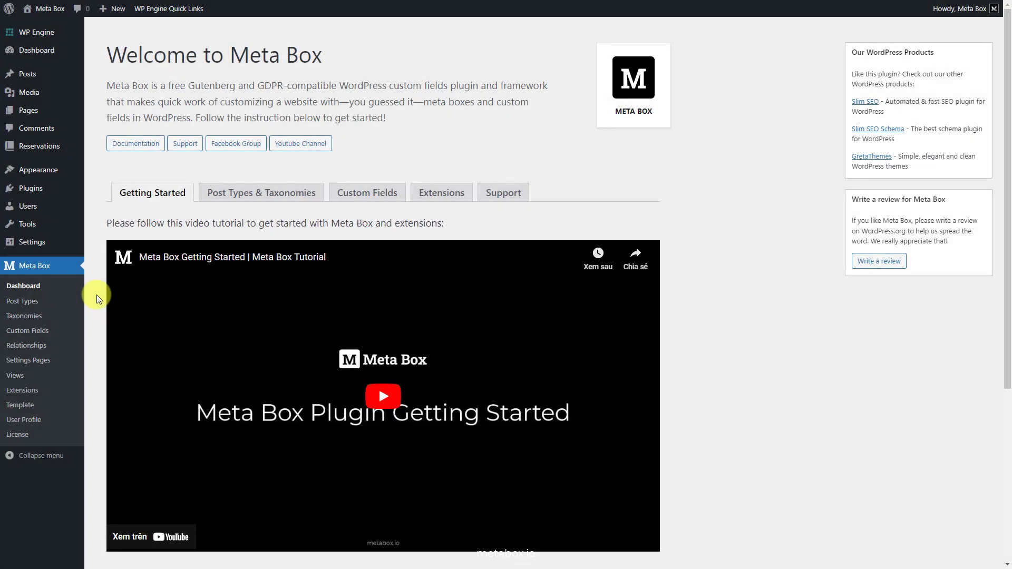
Start a new custom field group titled 'Reservation Form'.
{"action": "left_click", "coordinate": [51, 332]}
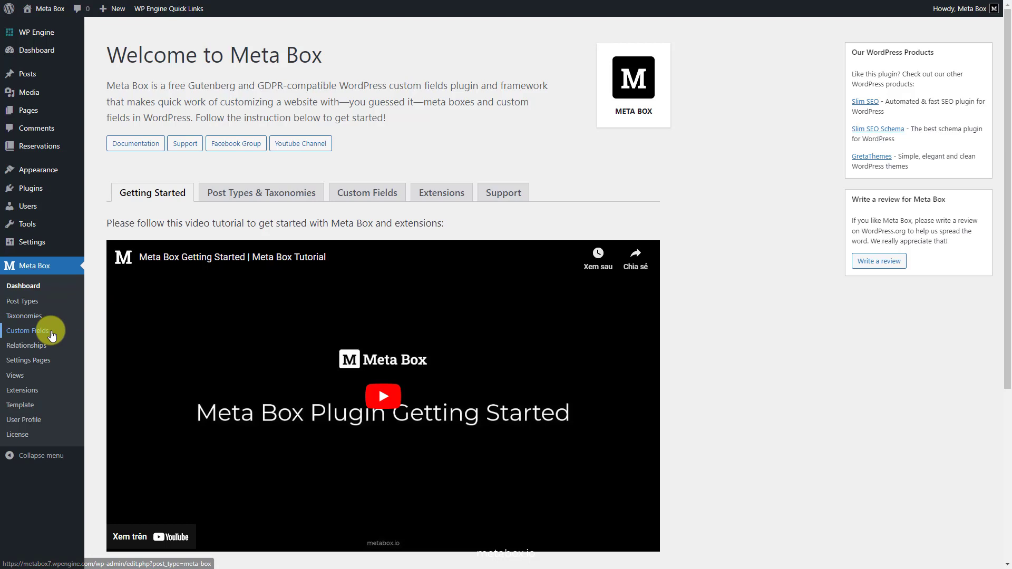
{"action": "left_click", "coordinate": [191, 37]}
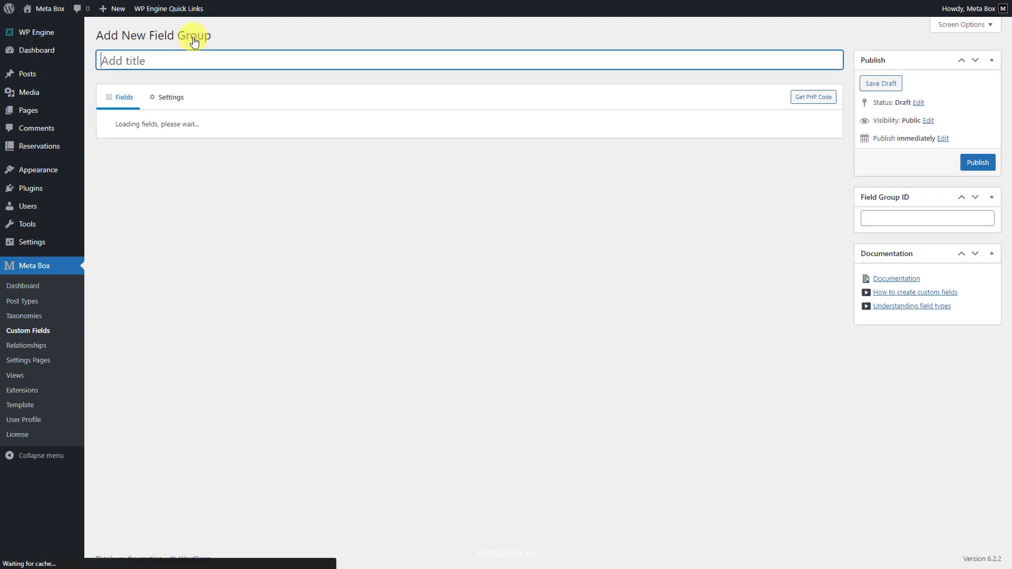
{"action": "type", "text": "Reservation Form"}
{"action": "key", "text": "Tab"}
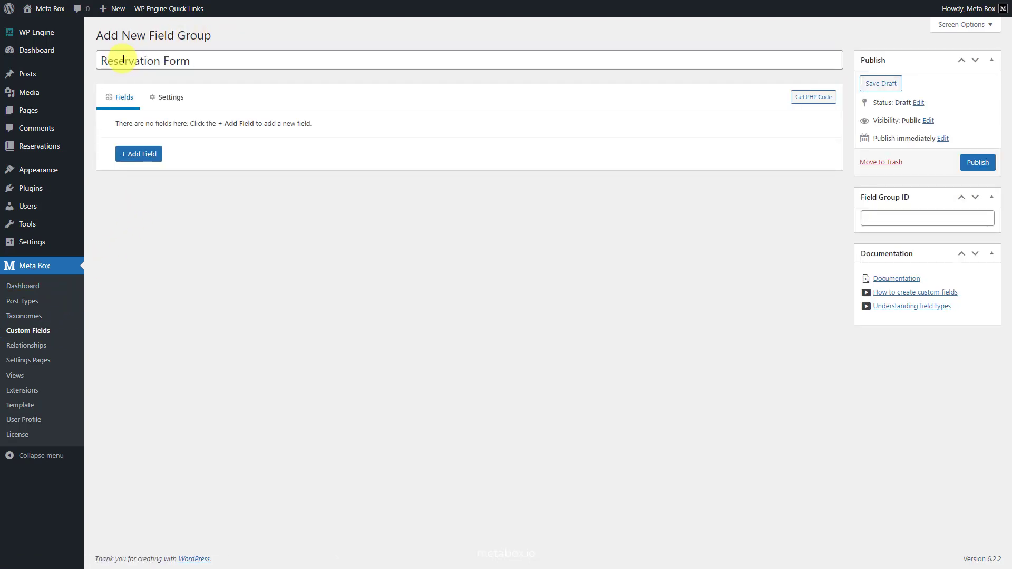
Add a 'Full name' text field with ID post_title to the group.
{"action": "left_click", "coordinate": [139, 154]}
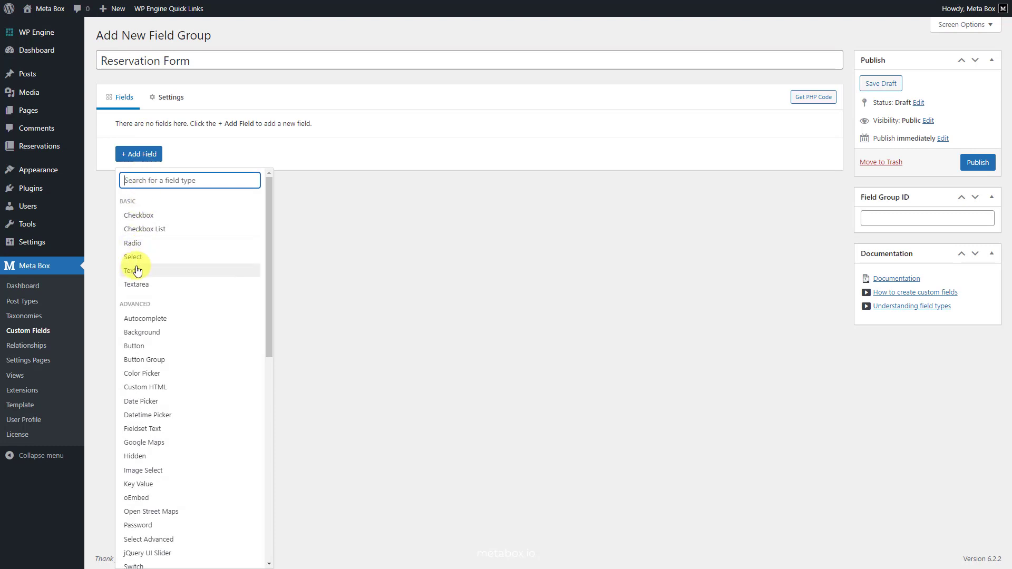
{"action": "left_click", "coordinate": [137, 267]}
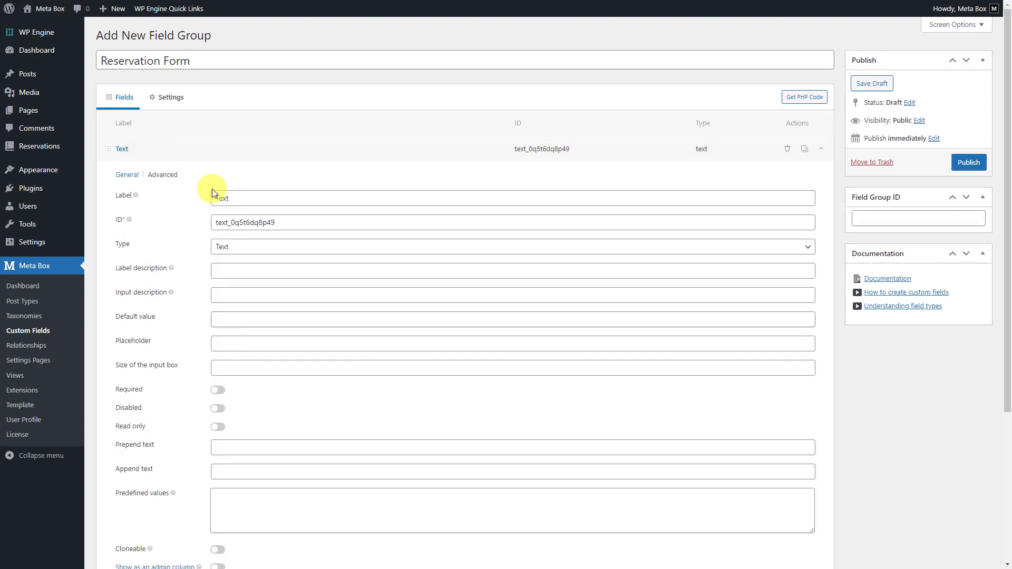
{"action": "double_click", "coordinate": [215, 198]}
{"action": "type", "text": "Full name"}
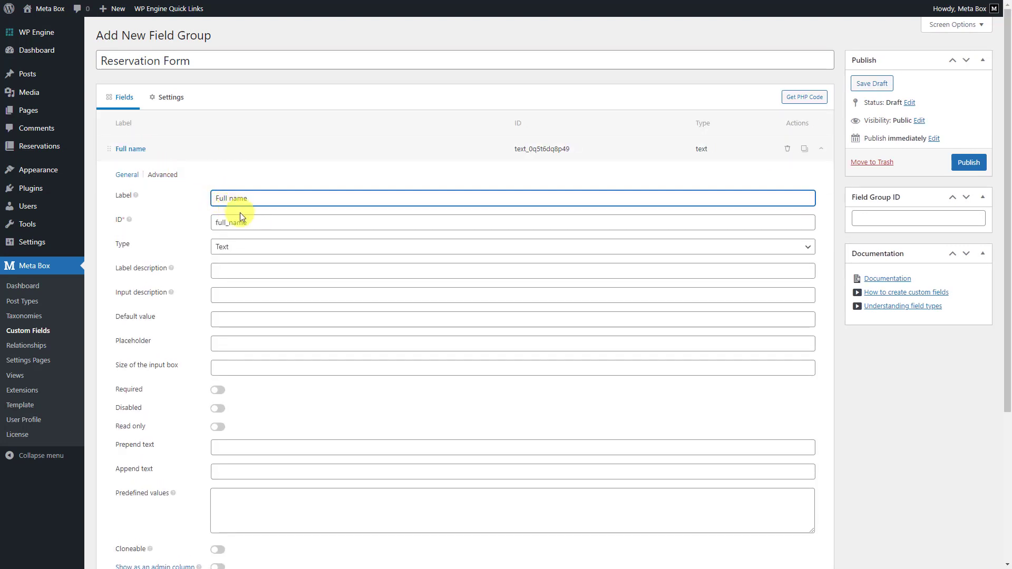
{"action": "left_click", "coordinate": [253, 223]}
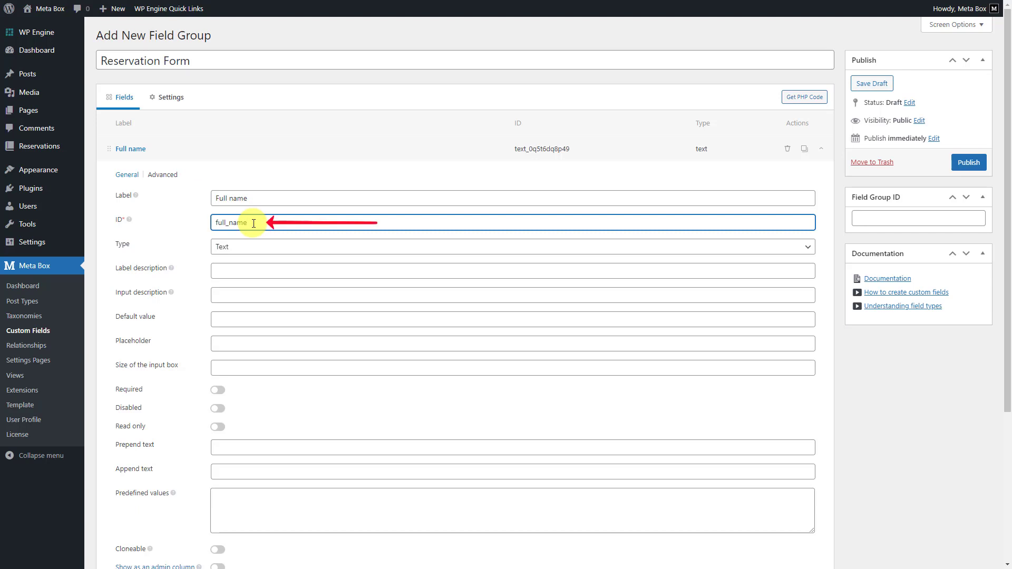
{"action": "double_click", "coordinate": [254, 223]}
{"action": "type", "text": "post_title"}
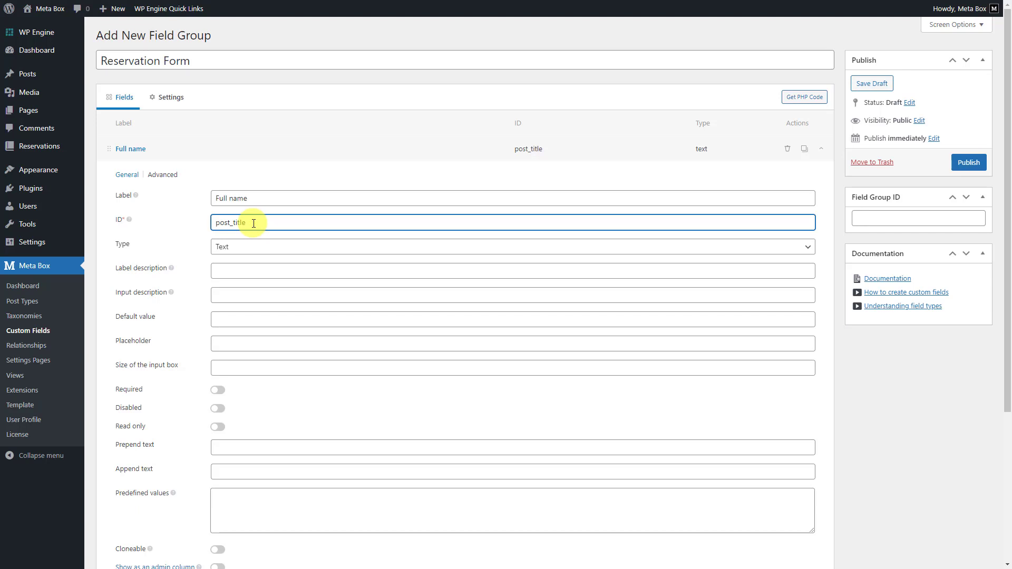
{"action": "left_click", "coordinate": [167, 178]}
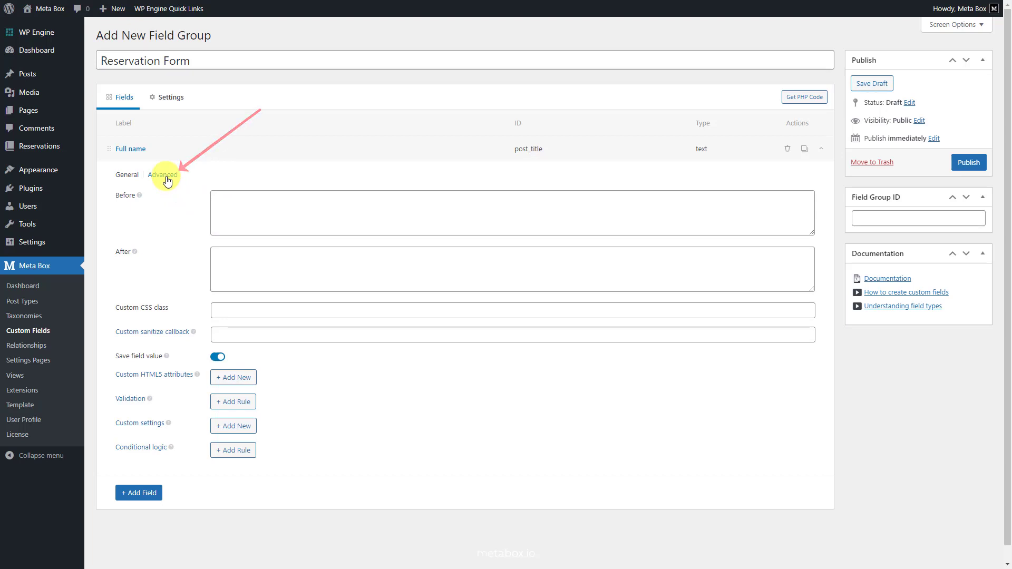
{"action": "left_click", "coordinate": [218, 309]}
Give Full name the CSS class full-name and add a second text field labelled 'Email'.
{"action": "type", "text": "full-name"}
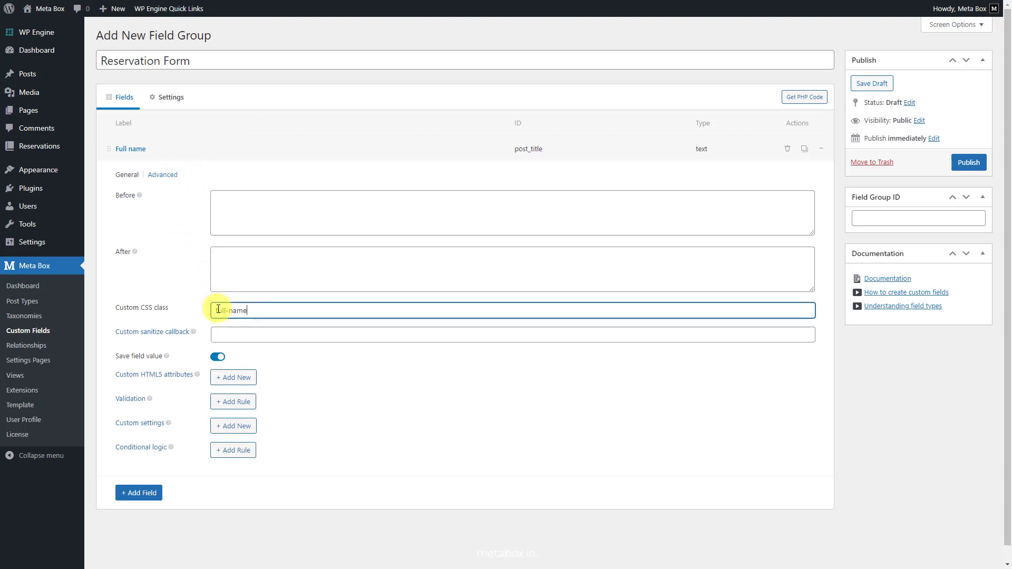
{"action": "left_click", "coordinate": [152, 150]}
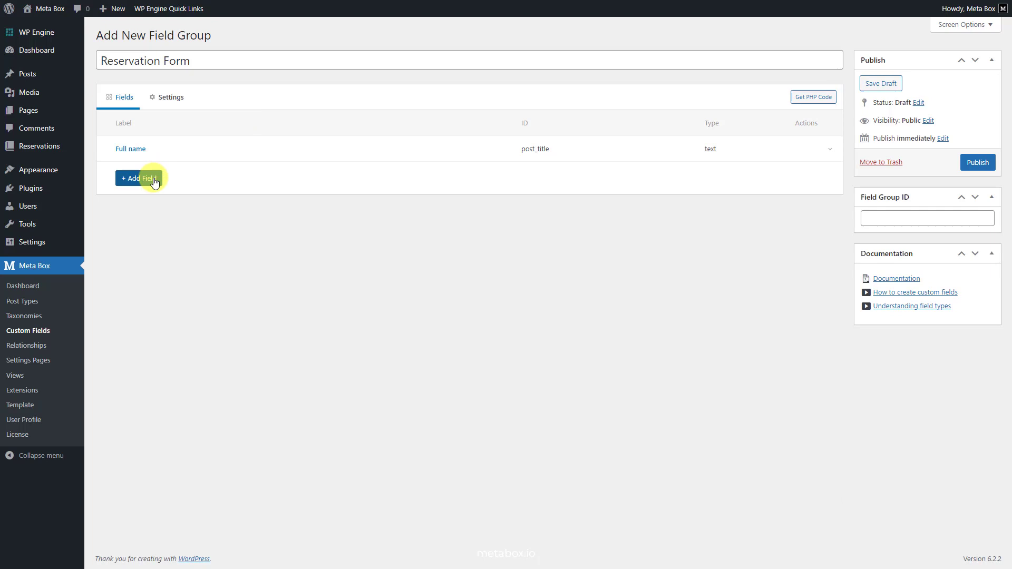
{"action": "left_click", "coordinate": [151, 178]}
{"action": "left_click", "coordinate": [152, 295]}
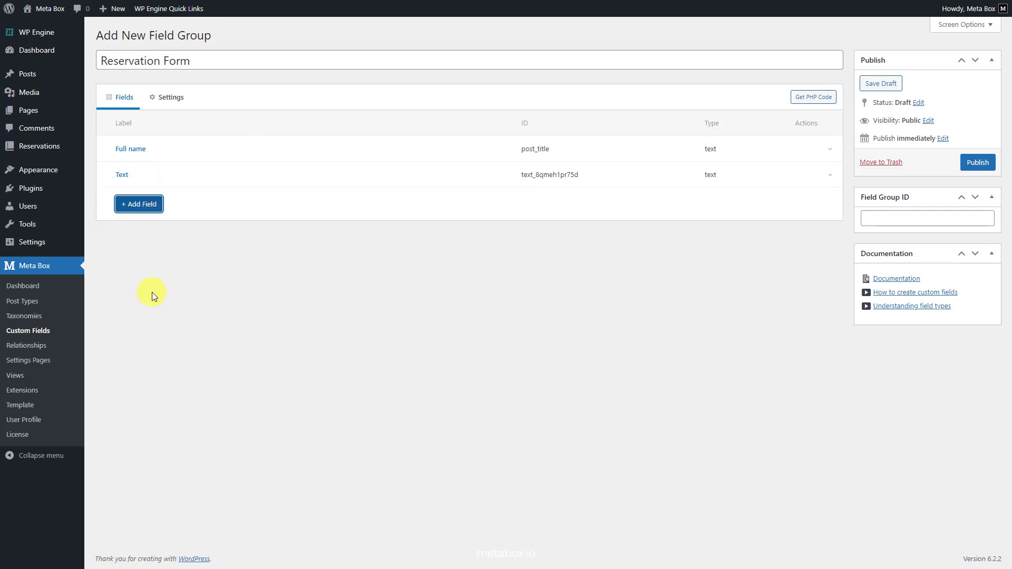
{"action": "left_click", "coordinate": [153, 179]}
{"action": "double_click", "coordinate": [220, 225]}
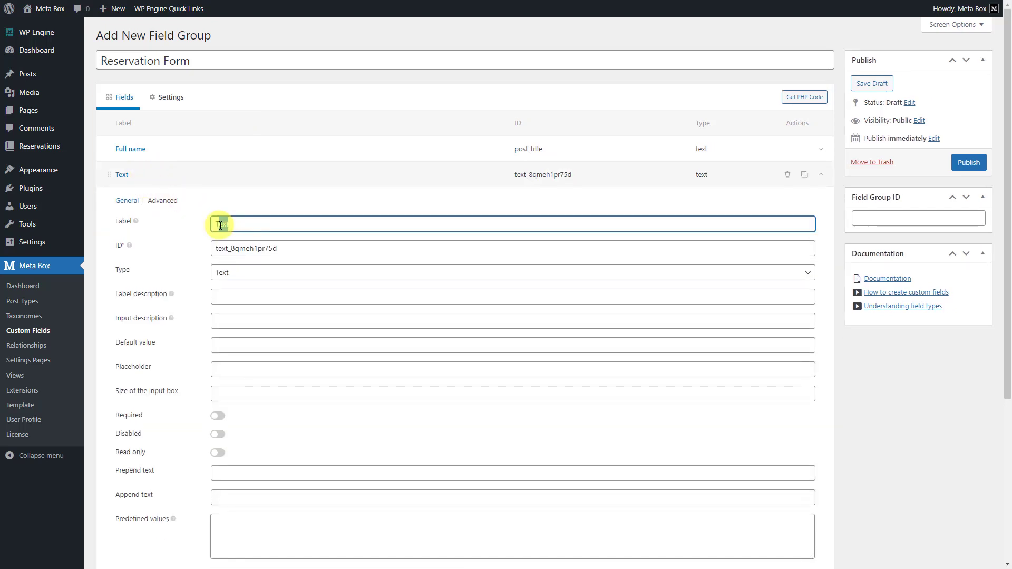
{"action": "type", "text": "Email"}
Show the Email field as an admin column and give it the CSS class email.
{"action": "left_click", "coordinate": [237, 248]}
{"action": "scroll", "coordinate": [247, 248], "scroll_direction": "down", "scroll_amount": 3}
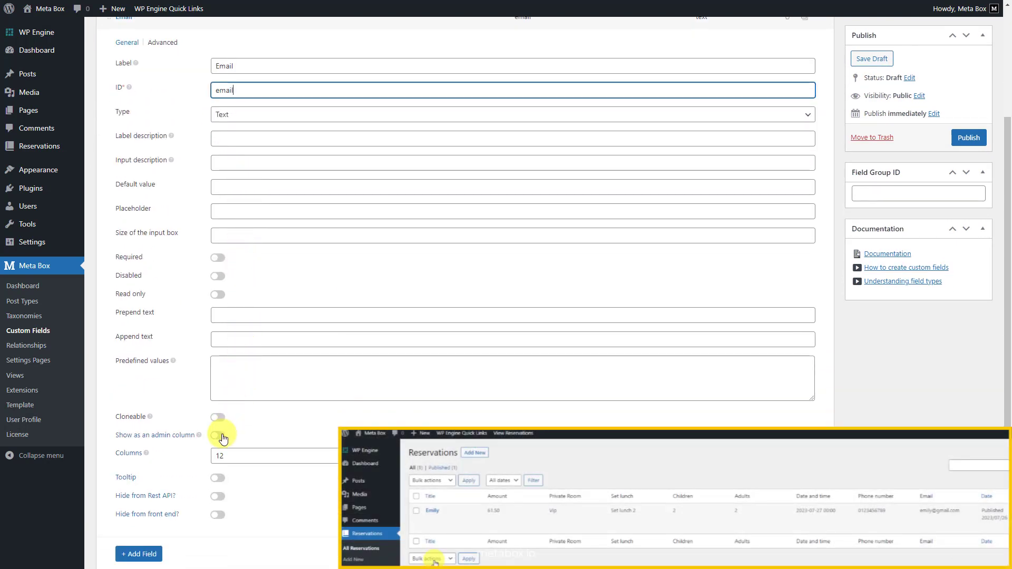
{"action": "left_click", "coordinate": [220, 436]}
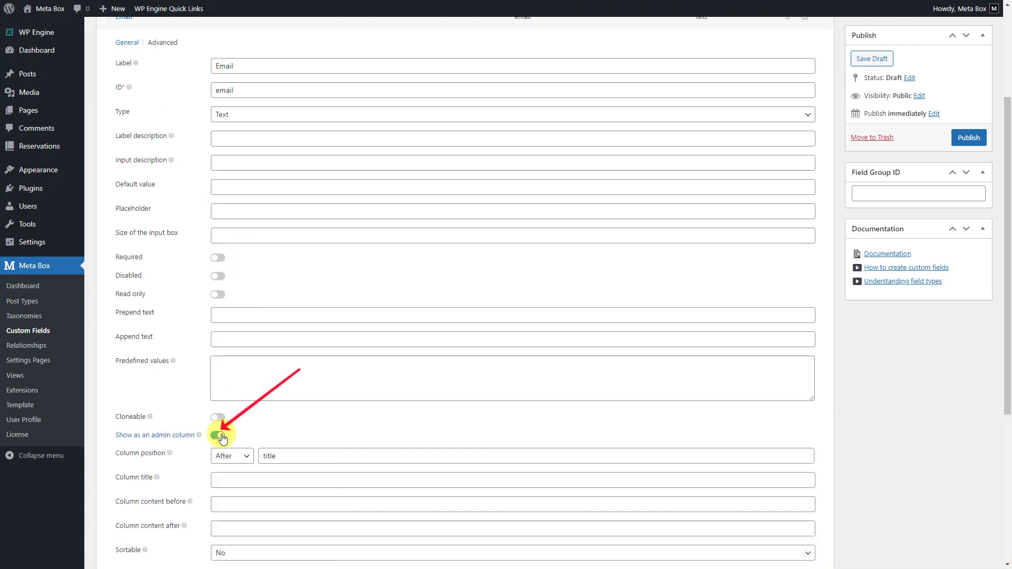
{"action": "scroll", "coordinate": [220, 436], "scroll_direction": "up", "scroll_amount": 3}
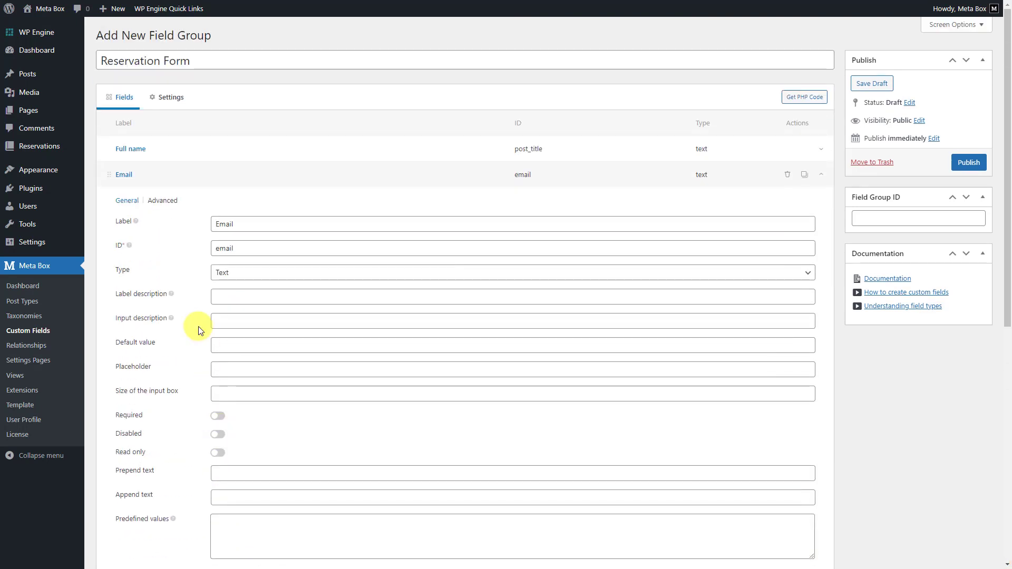
{"action": "left_click", "coordinate": [169, 205]}
{"action": "left_click", "coordinate": [219, 337]}
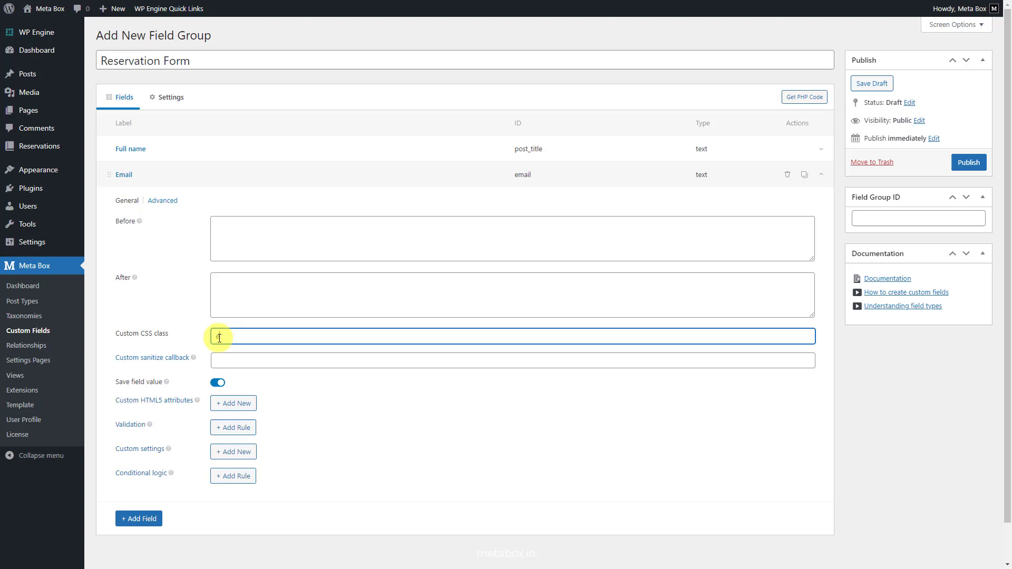
{"action": "type", "text": "email"}
{"action": "left_click", "coordinate": [140, 177]}
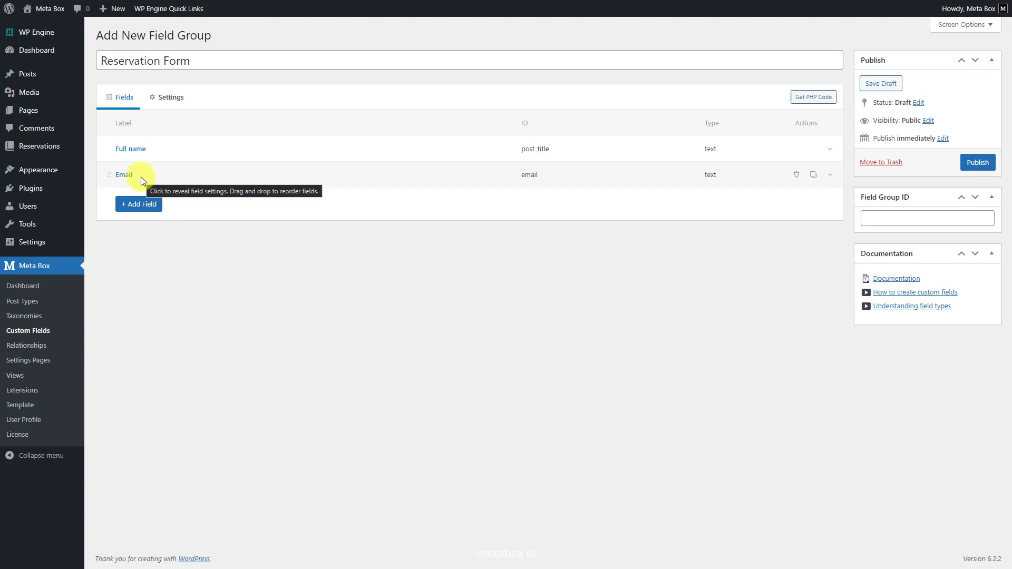
Add a third text field labelled 'Phone number' with ID phone_number.
{"action": "left_click", "coordinate": [149, 207]}
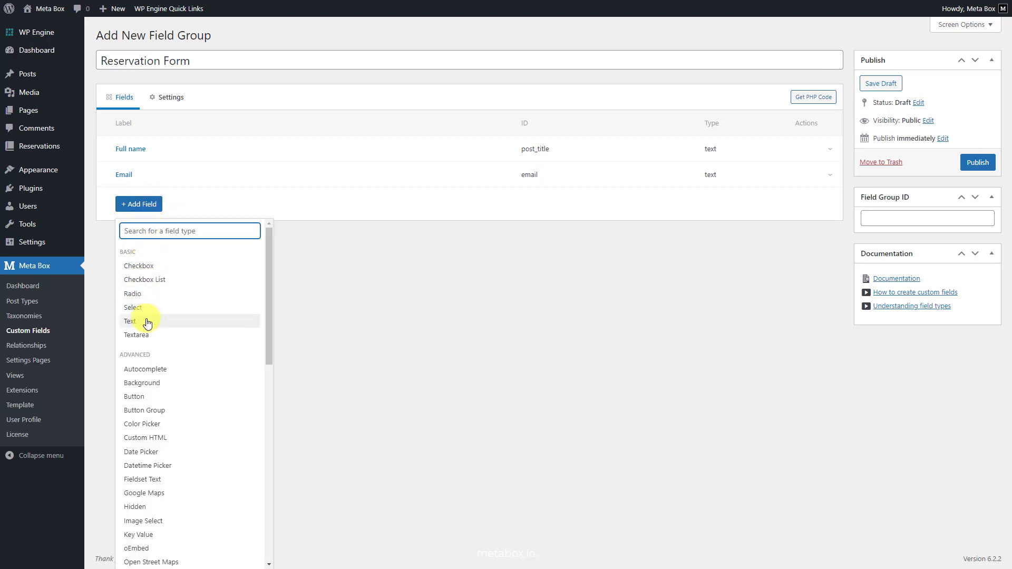
{"action": "left_click", "coordinate": [148, 323]}
{"action": "left_click", "coordinate": [136, 204]}
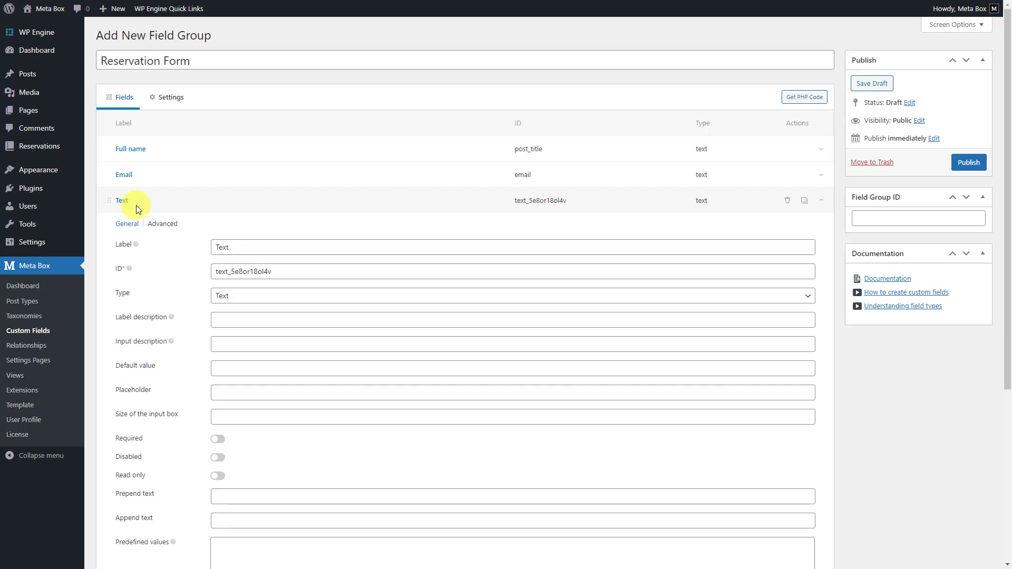
{"action": "double_click", "coordinate": [217, 250]}
{"action": "type", "text": "Phone number"}
{"action": "left_click", "coordinate": [283, 274]}
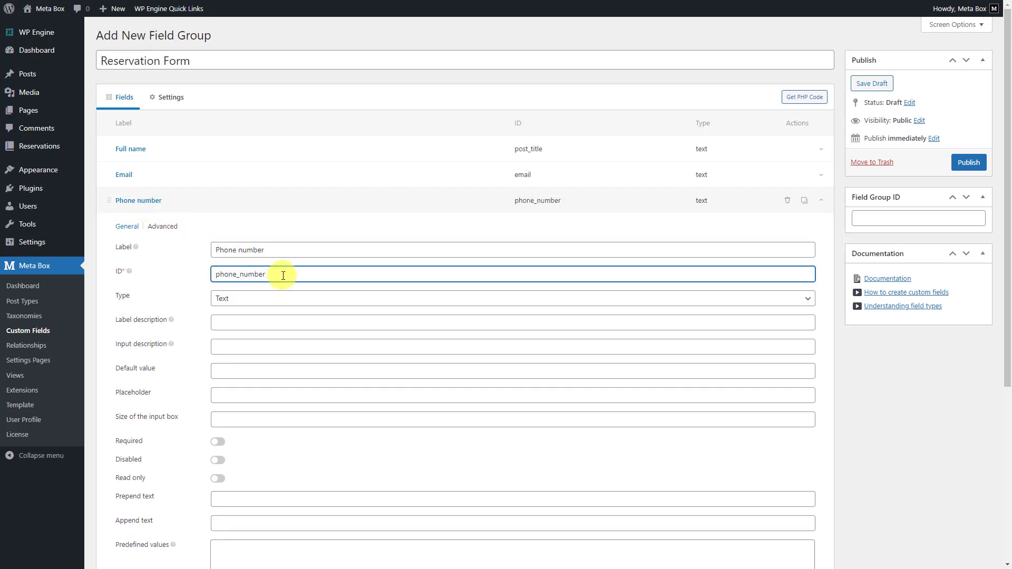
Show Phone number as an admin column and give it the CSS class phone.
{"action": "scroll", "coordinate": [282, 277], "scroll_direction": "down", "scroll_amount": 4}
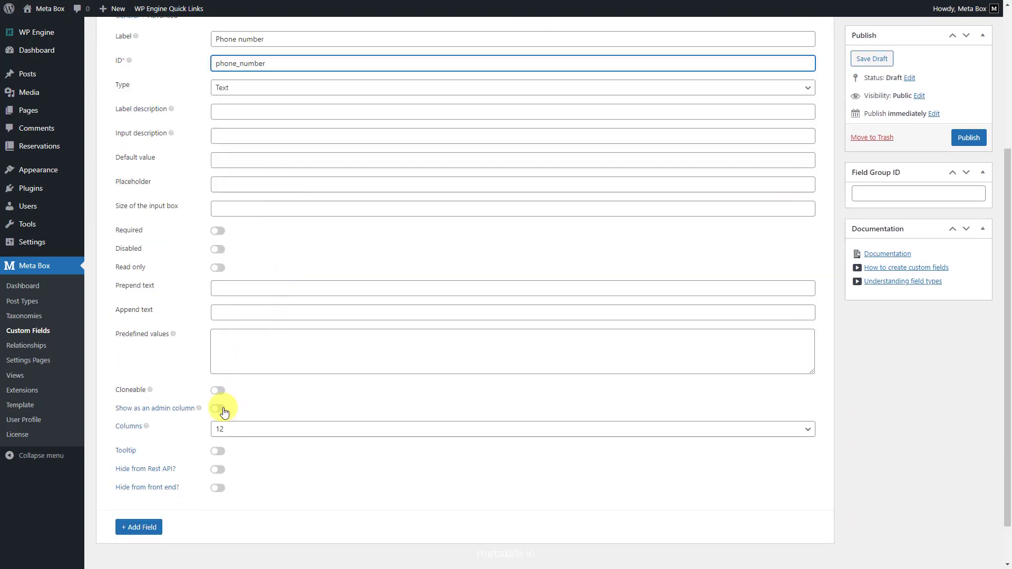
{"action": "left_click", "coordinate": [223, 410]}
{"action": "scroll", "coordinate": [222, 409], "scroll_direction": "up", "scroll_amount": 4}
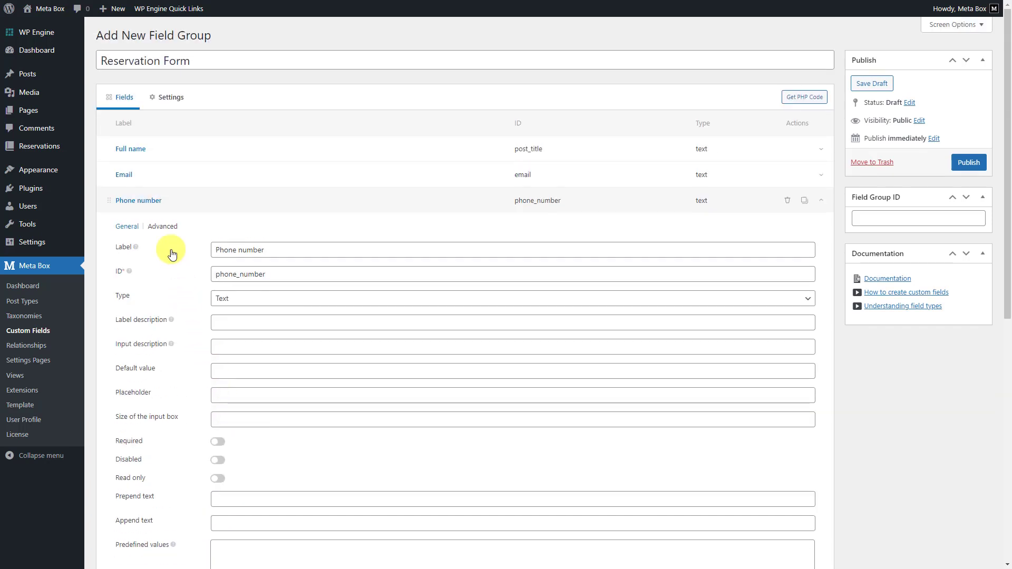
{"action": "left_click", "coordinate": [163, 230]}
{"action": "left_click", "coordinate": [227, 361]}
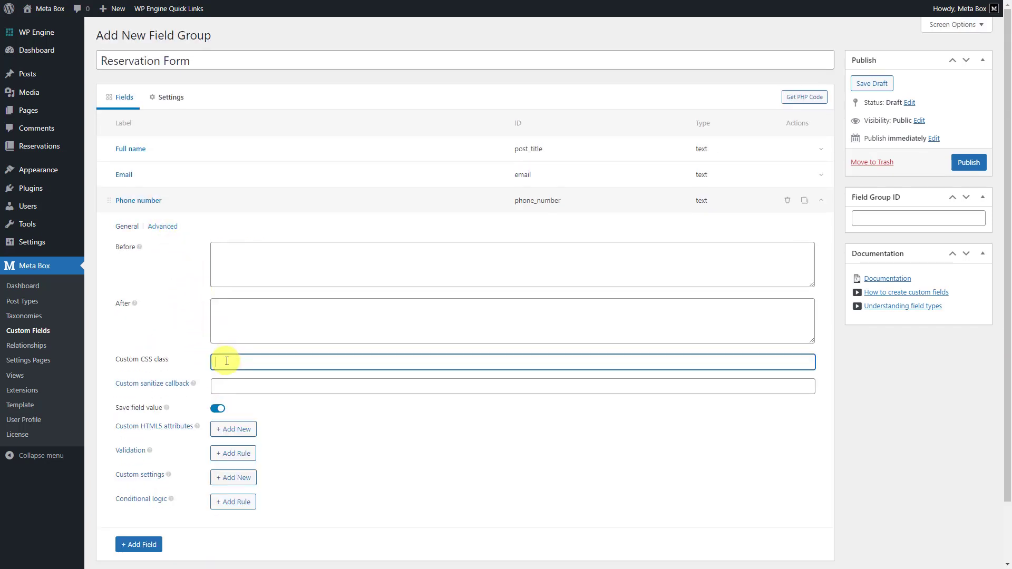
{"action": "type", "text": "phone"}
{"action": "left_click", "coordinate": [170, 207]}
Add a Datetime Picker field labelled 'Date and time' with ID date_and_time.
{"action": "left_click", "coordinate": [153, 230]}
{"action": "type", "text": "date"}
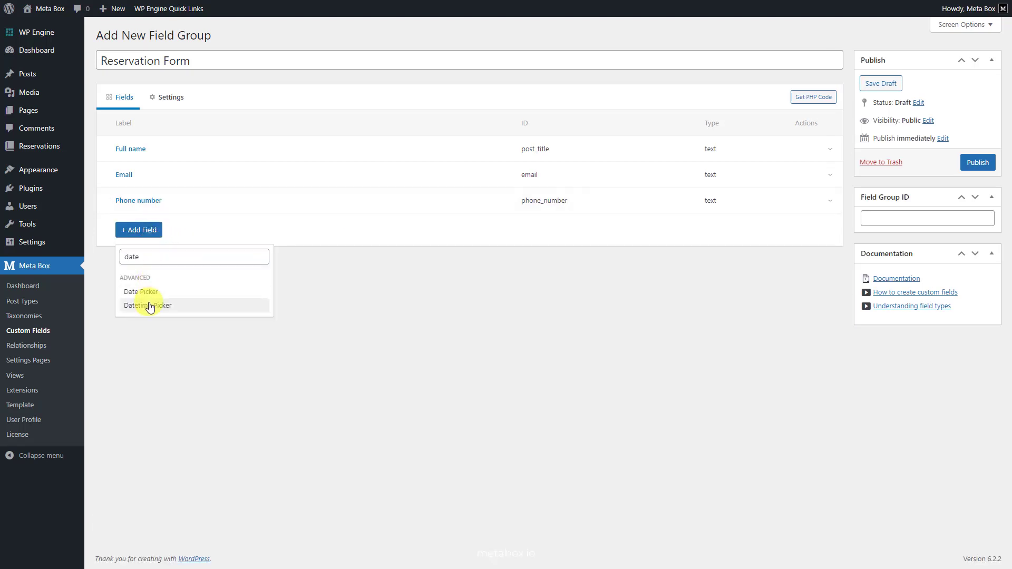
{"action": "left_click", "coordinate": [149, 305]}
{"action": "left_click", "coordinate": [153, 229]}
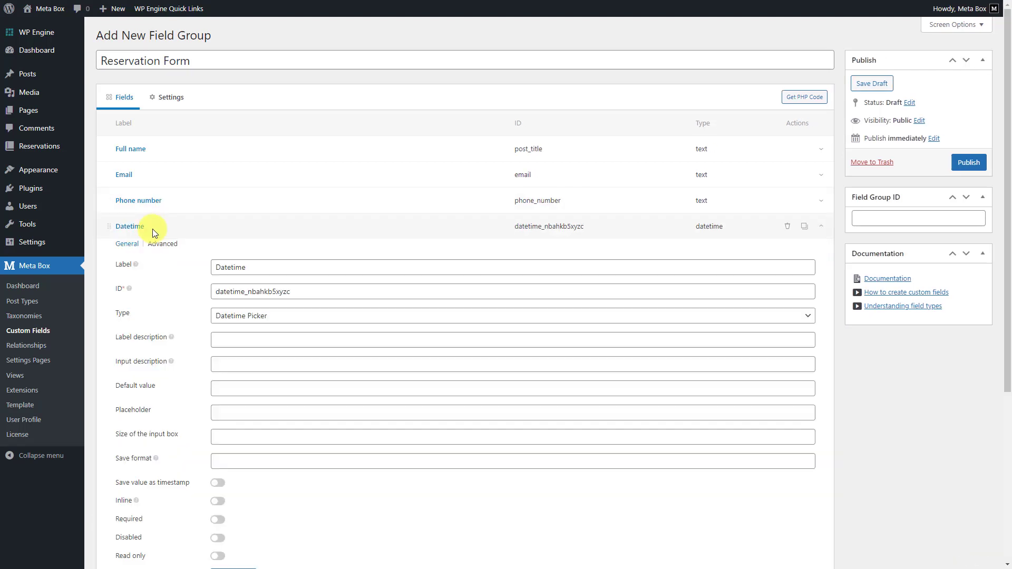
{"action": "left_click", "coordinate": [221, 275]}
{"action": "double_click", "coordinate": [222, 275]}
{"action": "type", "text": "Date and time"}
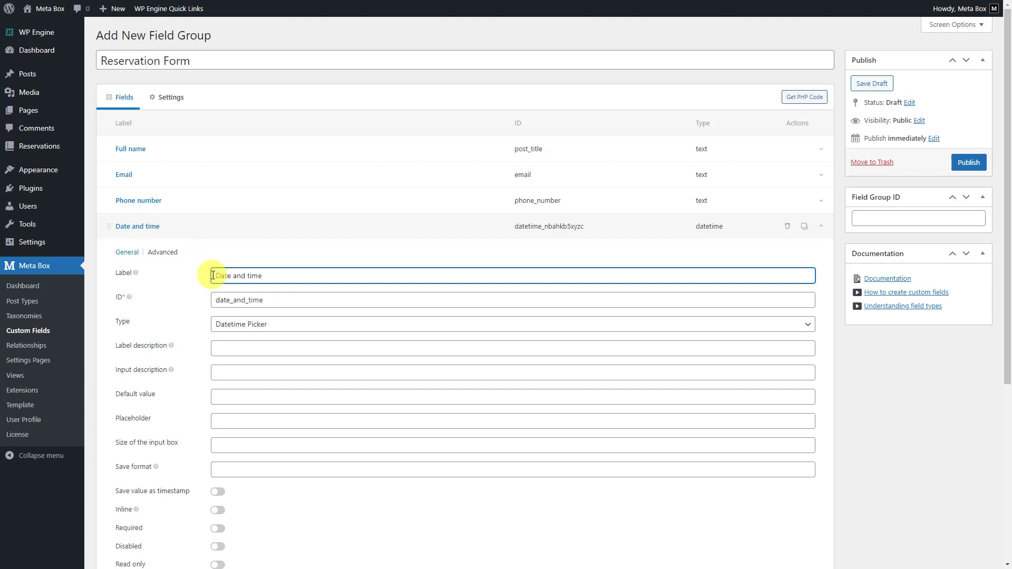
{"action": "left_click", "coordinate": [259, 300]}
Show Date and time as an admin column and give it the CSS class calendar.
{"action": "scroll", "coordinate": [256, 316], "scroll_direction": "down", "scroll_amount": 3}
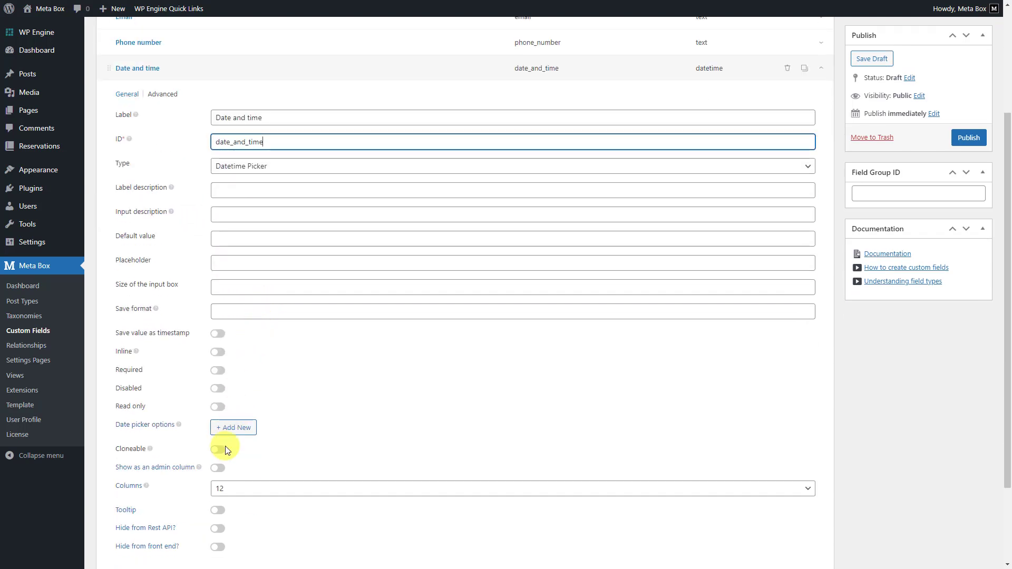
{"action": "left_click", "coordinate": [218, 468]}
{"action": "scroll", "coordinate": [219, 458], "scroll_direction": "up", "scroll_amount": 3}
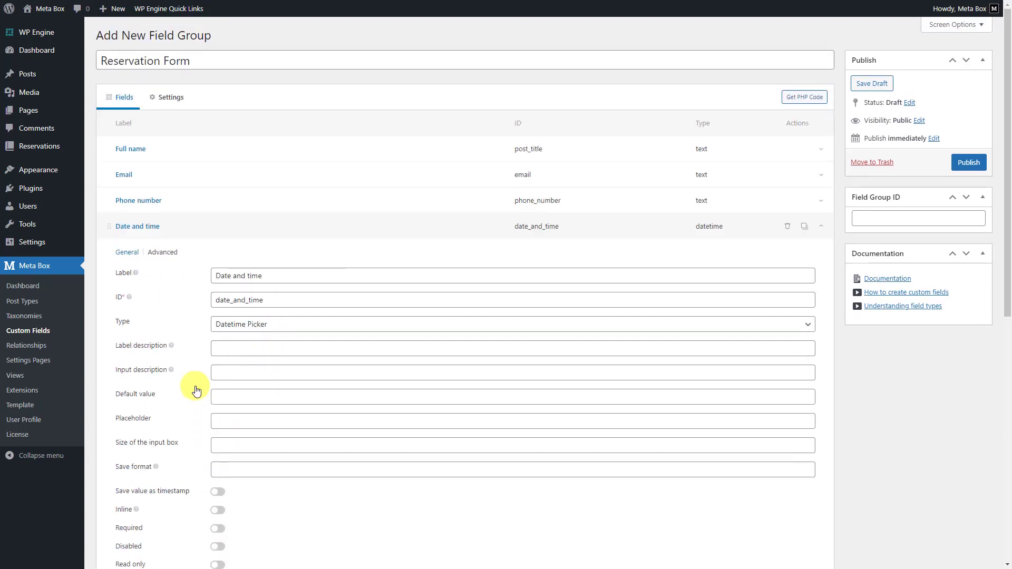
{"action": "left_click", "coordinate": [163, 252]}
{"action": "left_click", "coordinate": [219, 388]}
{"action": "type", "text": "calendar"}
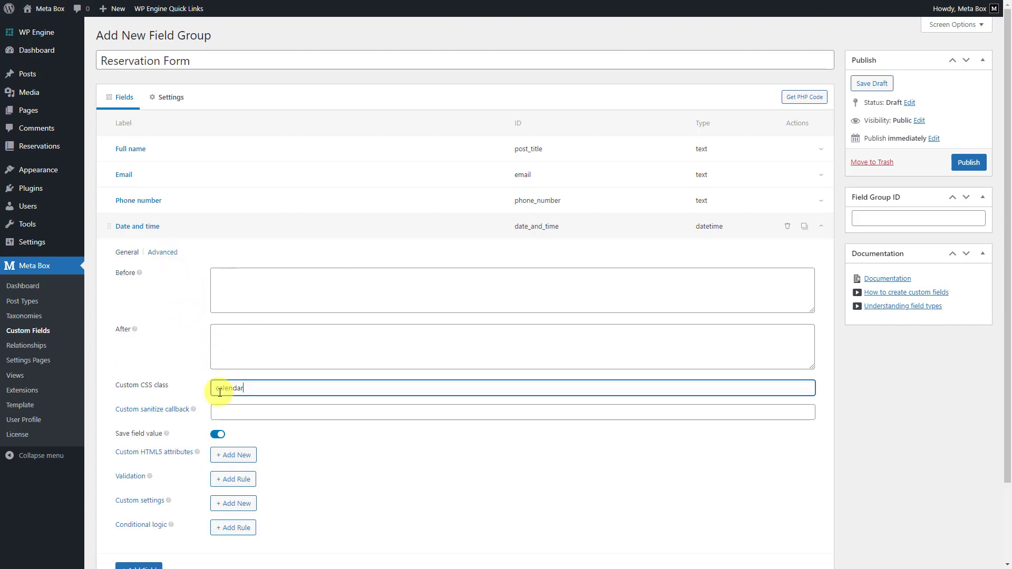
{"action": "left_click", "coordinate": [168, 226]}
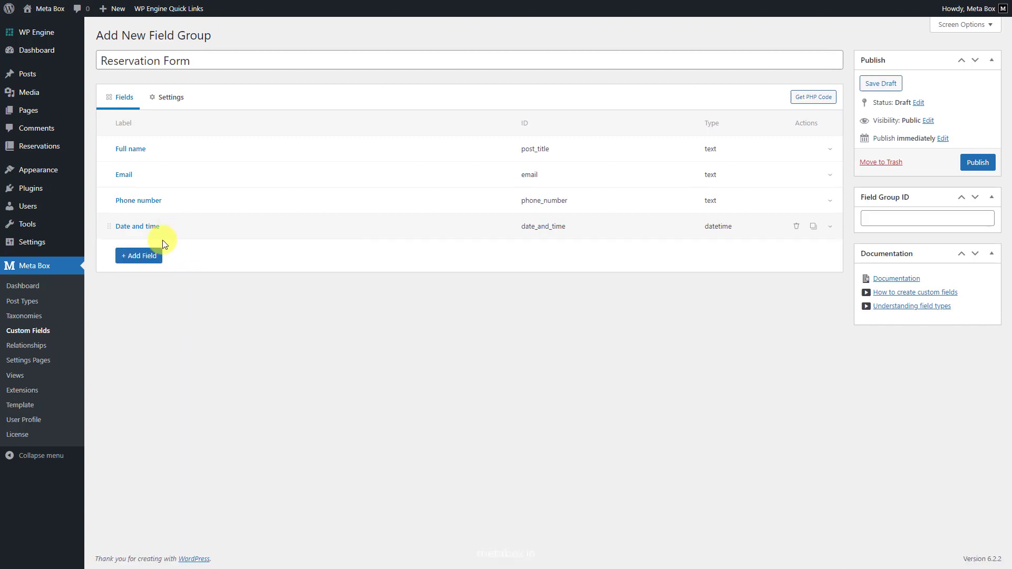
Add an Adults Number field (ID adults) shown as an admin column with CSS class adults.
{"action": "left_click", "coordinate": [153, 257]}
{"action": "type", "text": "num"}
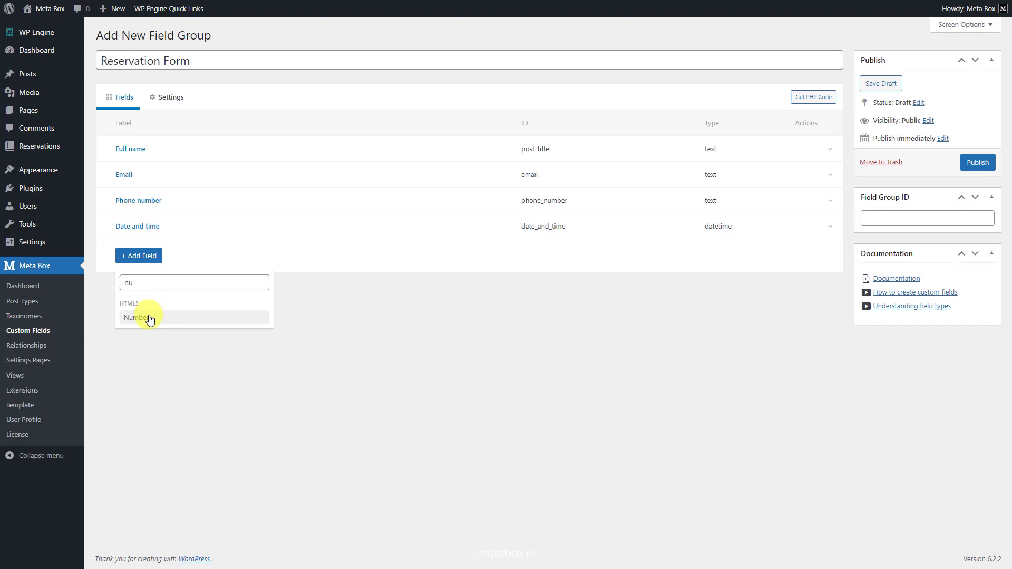
{"action": "left_click", "coordinate": [147, 317]}
{"action": "left_click", "coordinate": [147, 255]}
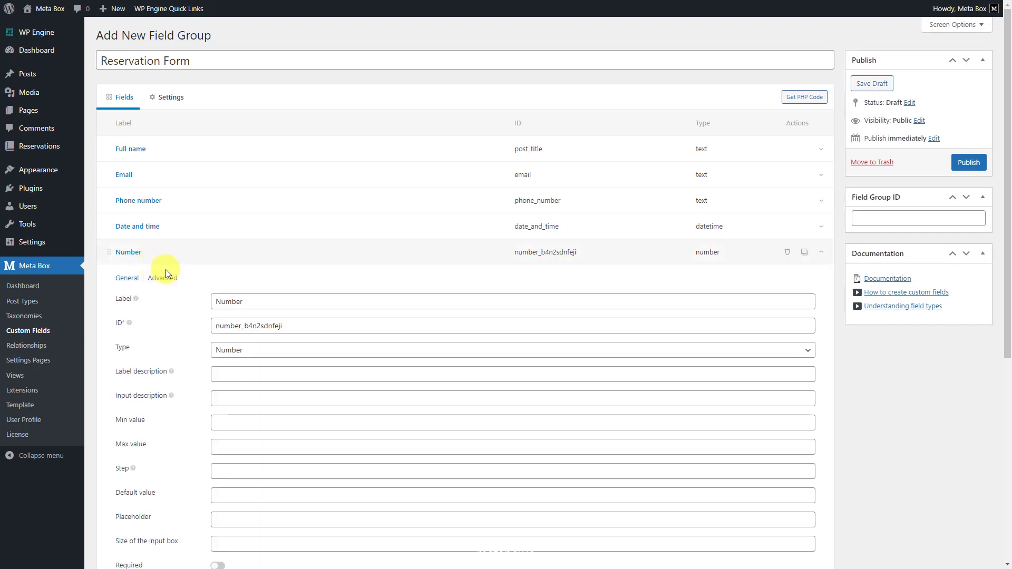
{"action": "left_click_drag", "start_coordinate": [249, 305], "coordinate": [212, 301]}
{"action": "type", "text": "Adults"}
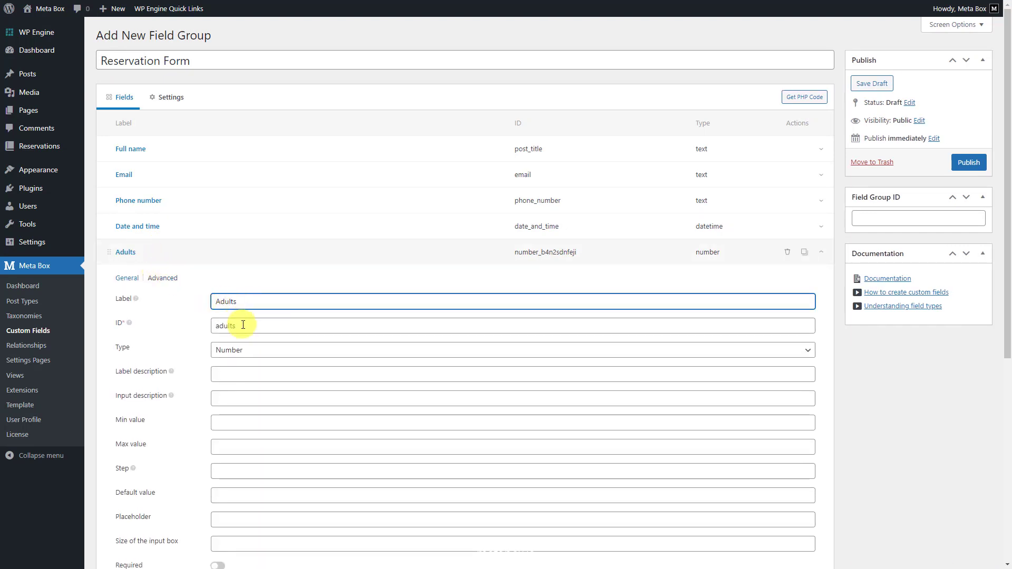
{"action": "double_click", "coordinate": [243, 325]}
{"action": "scroll", "coordinate": [248, 357], "scroll_direction": "down", "scroll_amount": 4}
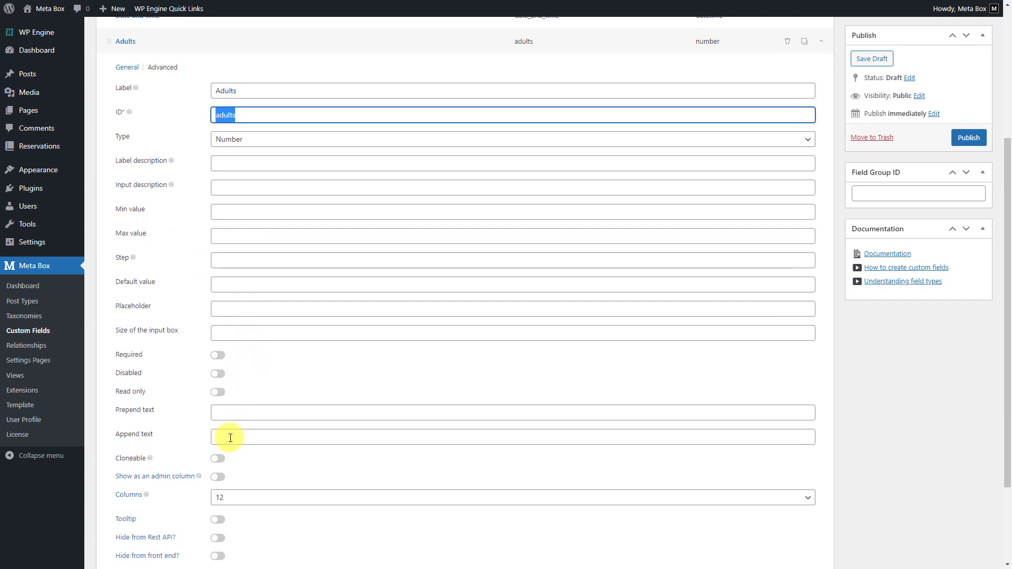
{"action": "left_click", "coordinate": [218, 476]}
{"action": "scroll", "coordinate": [219, 479], "scroll_direction": "up", "scroll_amount": 4}
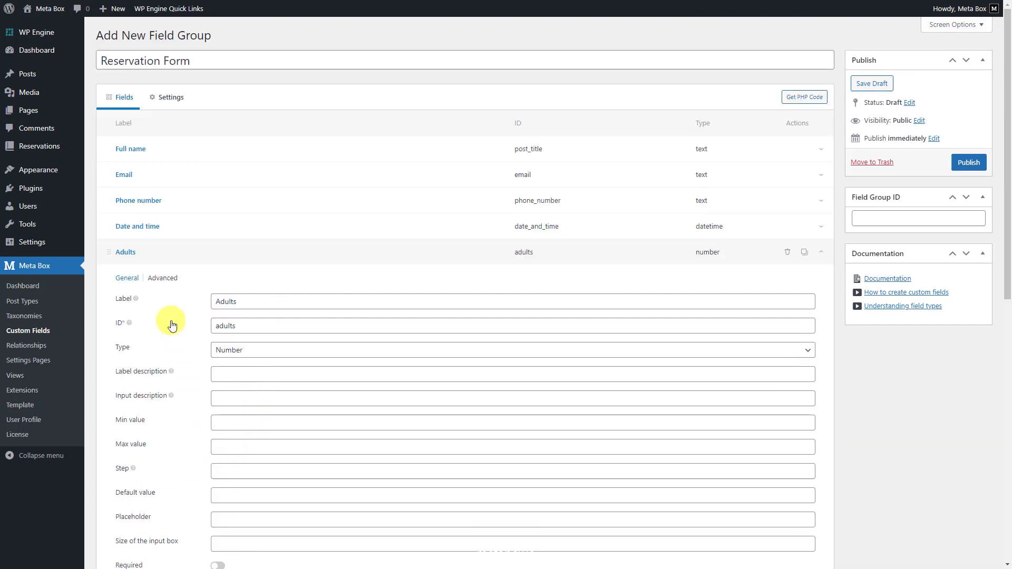
{"action": "left_click", "coordinate": [162, 278]}
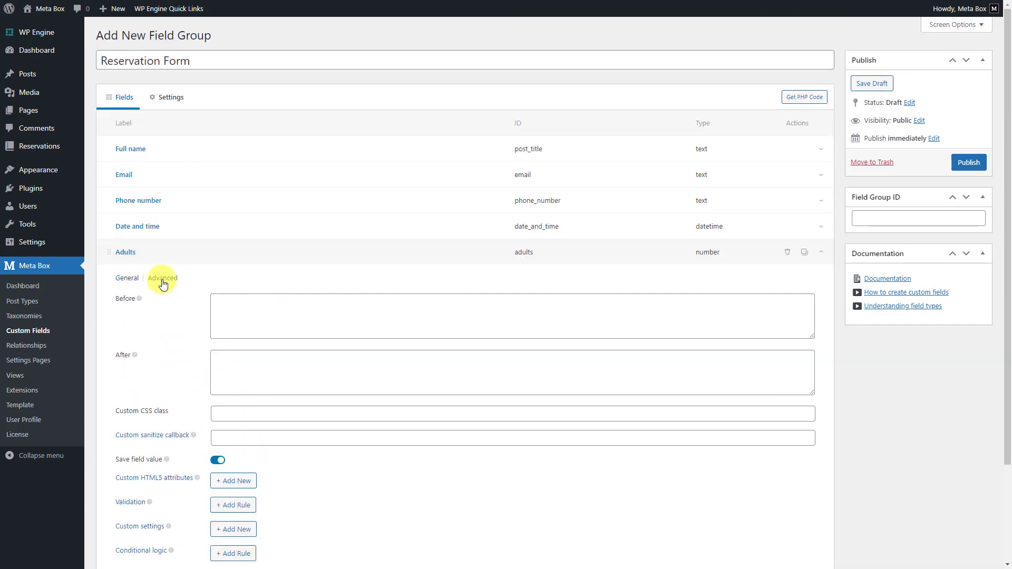
{"action": "left_click", "coordinate": [217, 415]}
{"action": "type", "text": "adults"}
{"action": "left_click", "coordinate": [151, 255]}
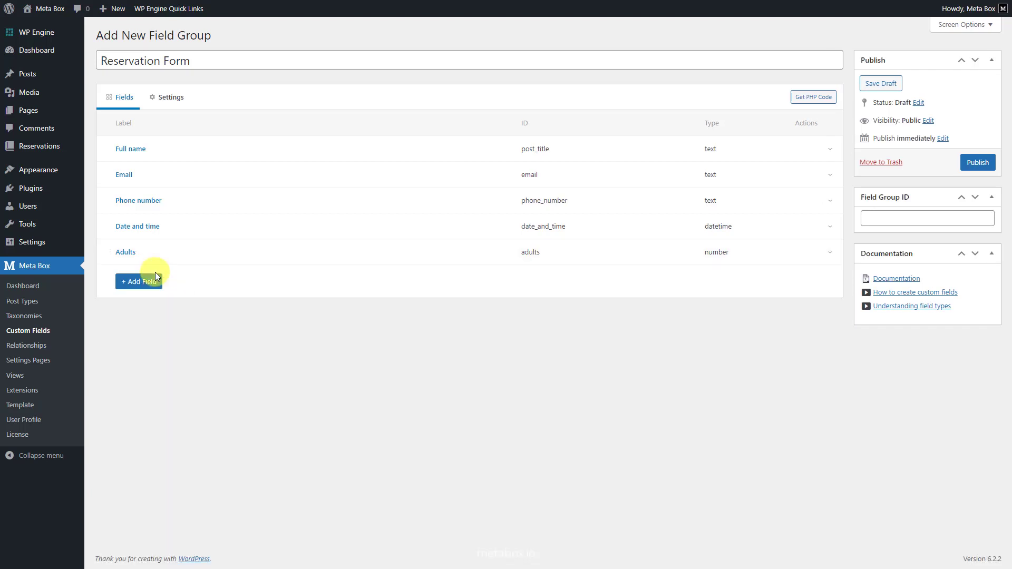
Add a Children Number field (ID children) shown as an admin column with CSS class children.
{"action": "left_click", "coordinate": [154, 279]}
{"action": "left_click", "coordinate": [147, 345]}
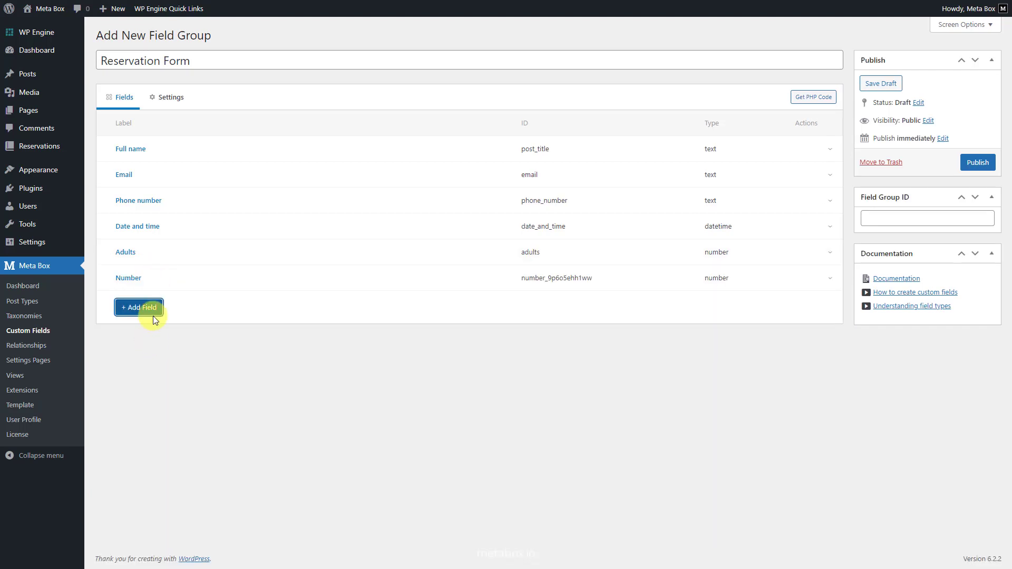
{"action": "left_click", "coordinate": [150, 280]}
{"action": "left_click_drag", "start_coordinate": [247, 327], "coordinate": [211, 330]}
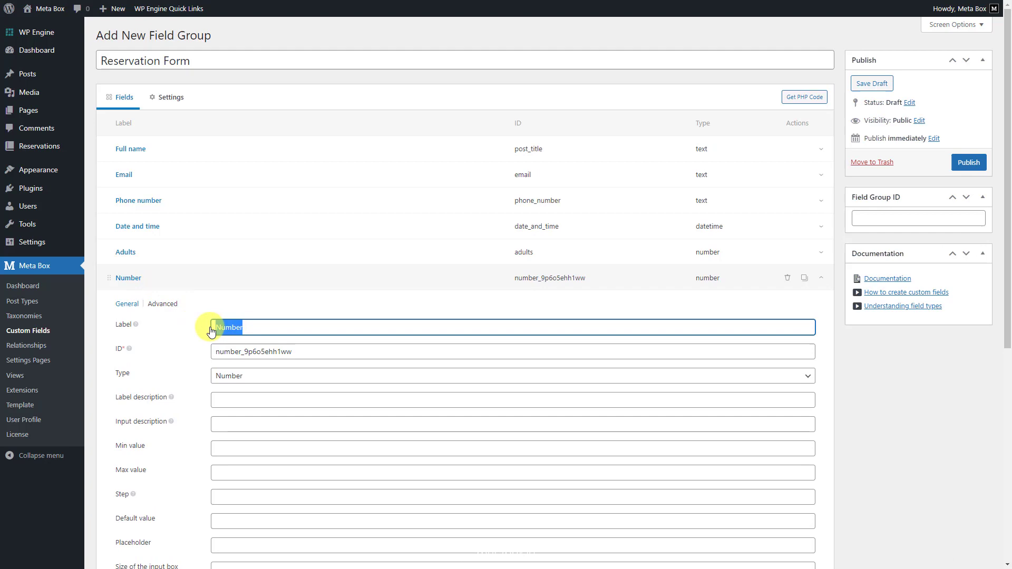
{"action": "type", "text": "Children"}
{"action": "double_click", "coordinate": [253, 348]}
{"action": "scroll", "coordinate": [252, 348], "scroll_direction": "down", "scroll_amount": 5}
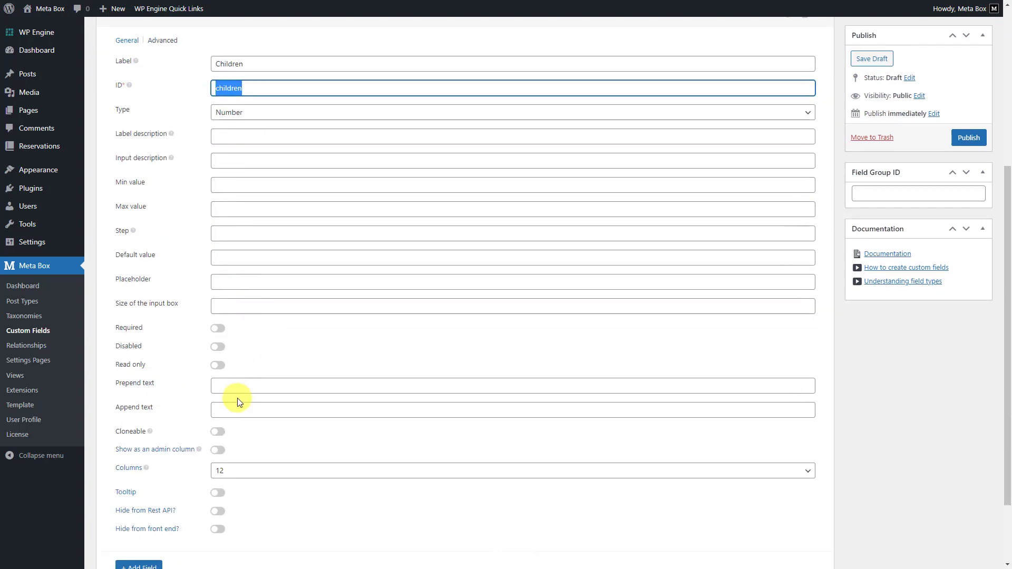
{"action": "left_click", "coordinate": [219, 449]}
{"action": "scroll", "coordinate": [221, 448], "scroll_direction": "up", "scroll_amount": 3}
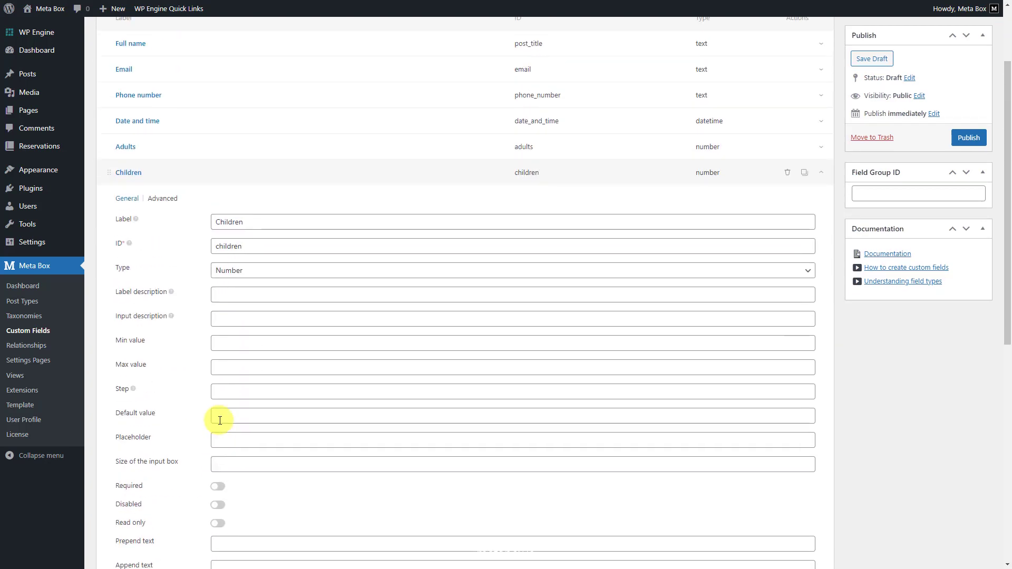
{"action": "left_click", "coordinate": [164, 199]}
{"action": "left_click", "coordinate": [216, 335]}
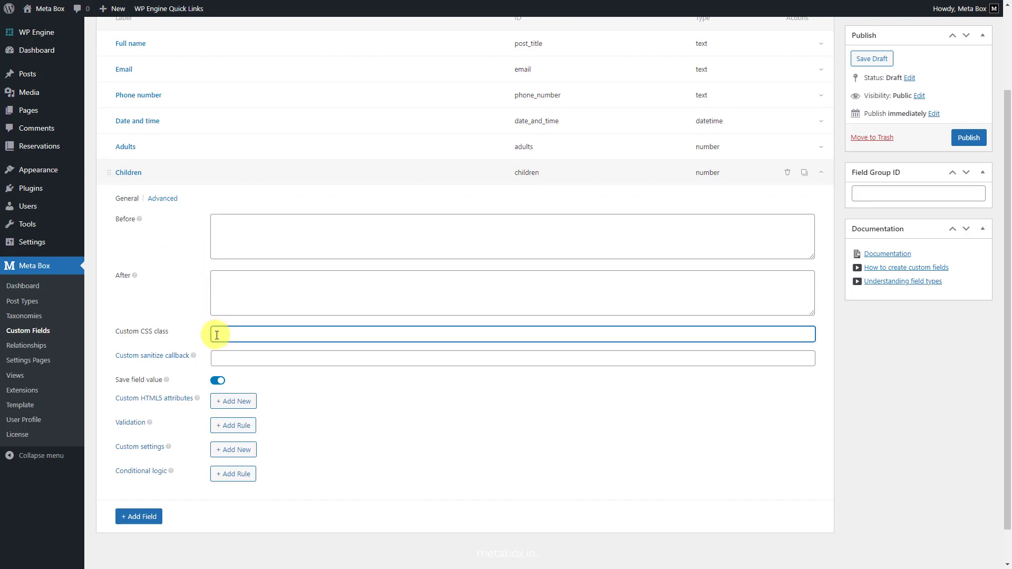
{"action": "type", "text": "children"}
{"action": "left_click", "coordinate": [142, 172]}
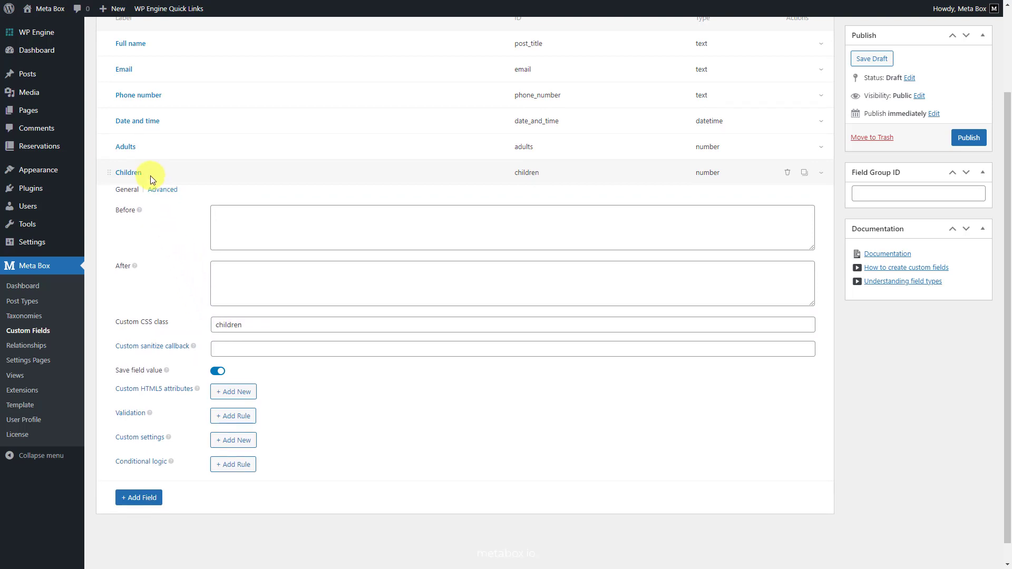
{"action": "left_click", "coordinate": [154, 308]}
{"action": "type", "text": "se"}
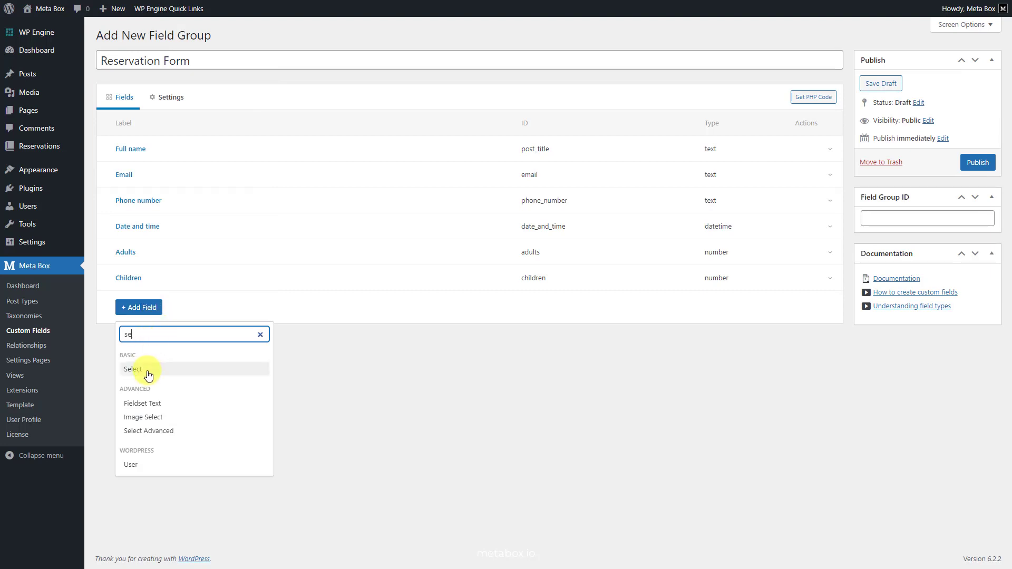
Add a Set lunch Select field (ID set_lunch) with the pasted choices 10 to 12.5.
{"action": "left_click", "coordinate": [148, 372]}
{"action": "left_click", "coordinate": [140, 307]}
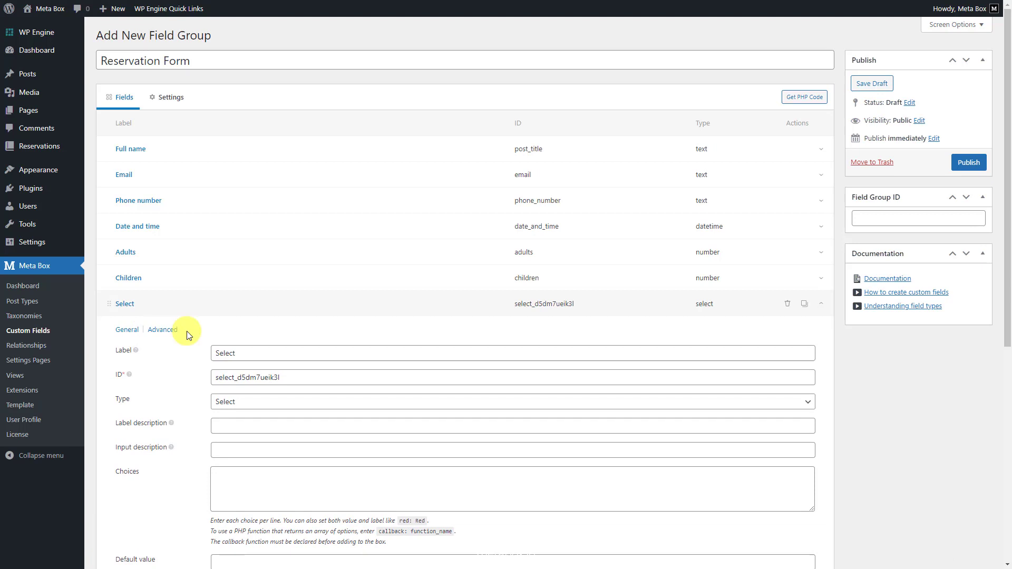
{"action": "double_click", "coordinate": [226, 353]}
{"action": "type", "text": "Set lunch"}
{"action": "left_click", "coordinate": [247, 378]}
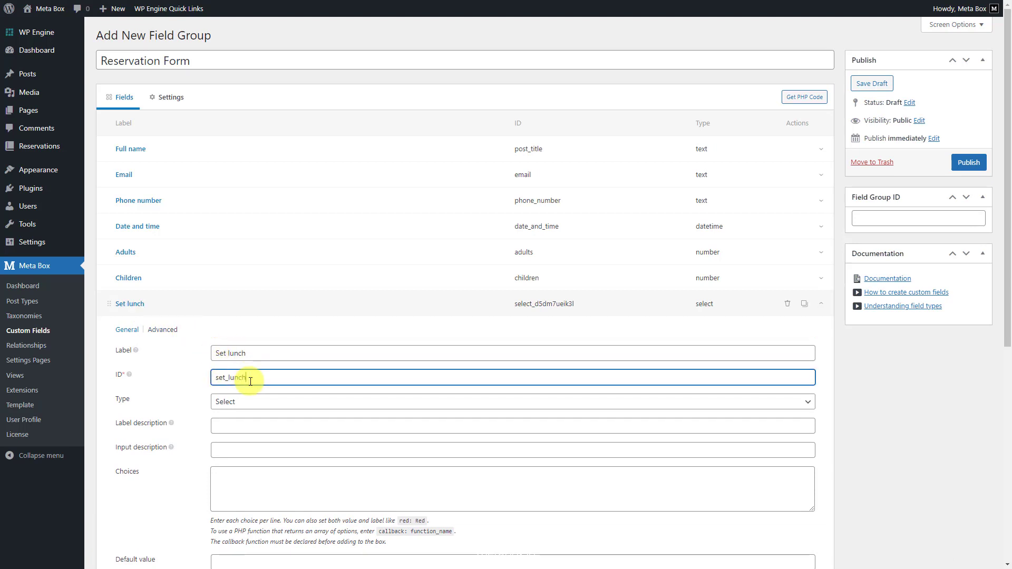
{"action": "left_click", "coordinate": [225, 481]}
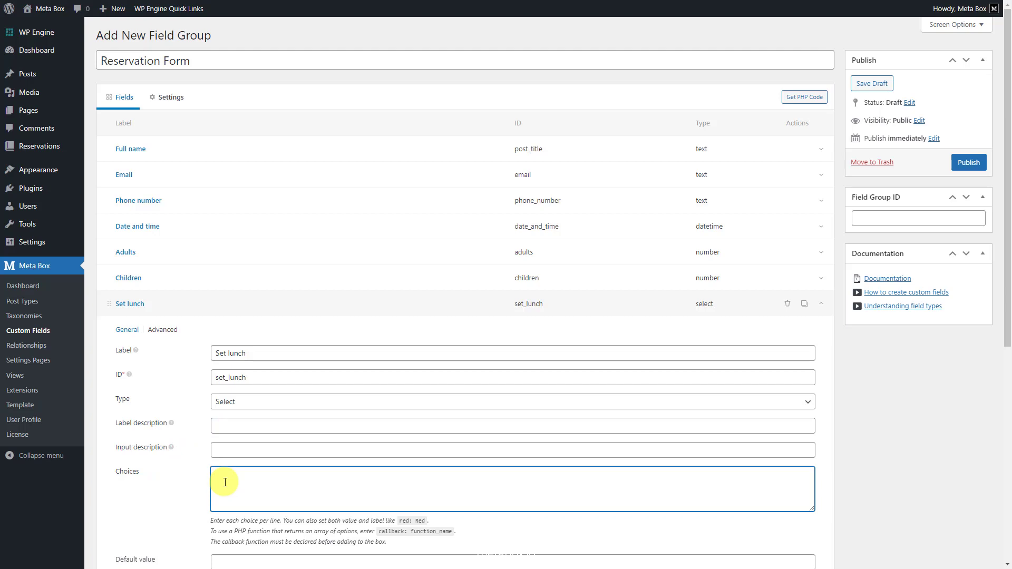
{"action": "type", "text": "10: Set lunch 1 10.5: Set lunch 2 11.5: Set lunch 3 12.5: Set lunch 4"}
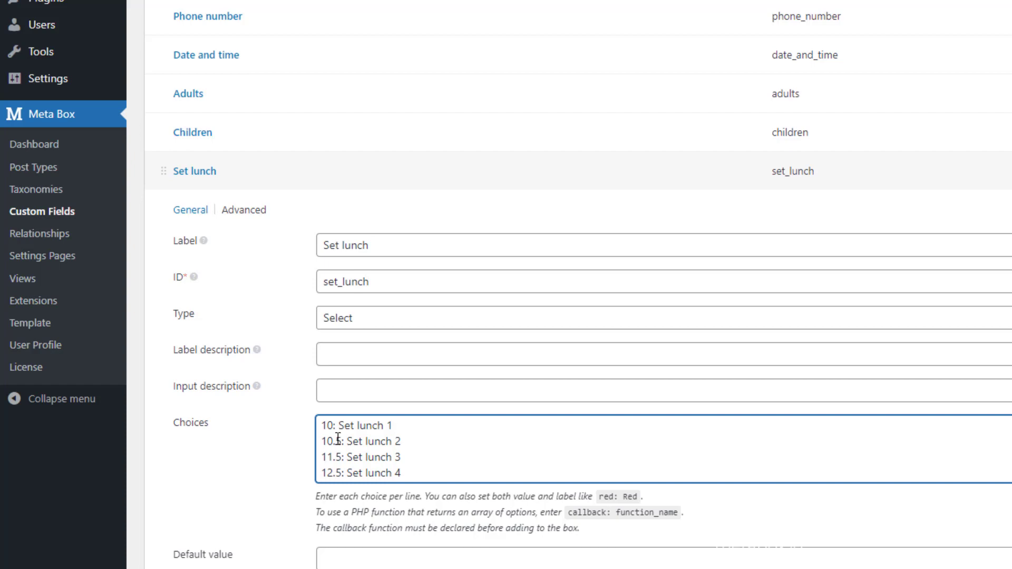
Show Set lunch as an admin column and give it the custom CSS class book.
{"action": "scroll", "coordinate": [223, 482], "scroll_direction": "down", "scroll_amount": 4}
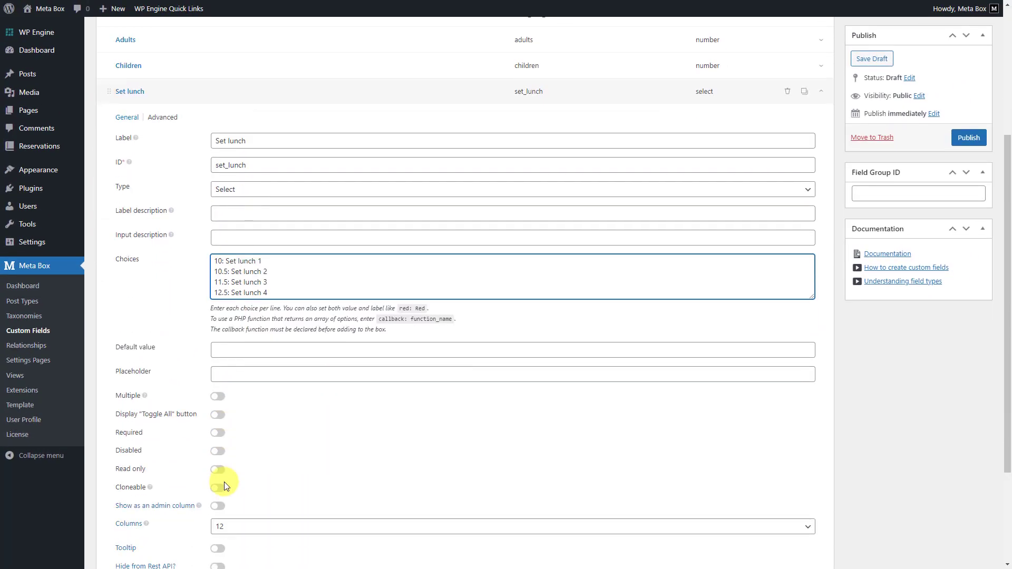
{"action": "scroll", "coordinate": [224, 482], "scroll_direction": "down", "scroll_amount": 1}
{"action": "left_click", "coordinate": [219, 456]}
{"action": "scroll", "coordinate": [219, 458], "scroll_direction": "up", "scroll_amount": 4}
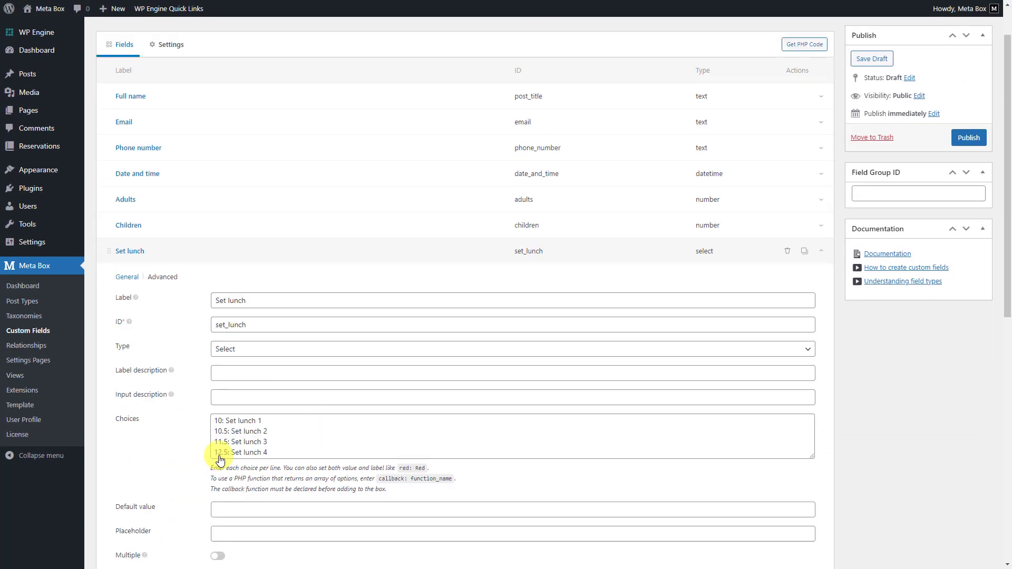
{"action": "left_click", "coordinate": [166, 281]}
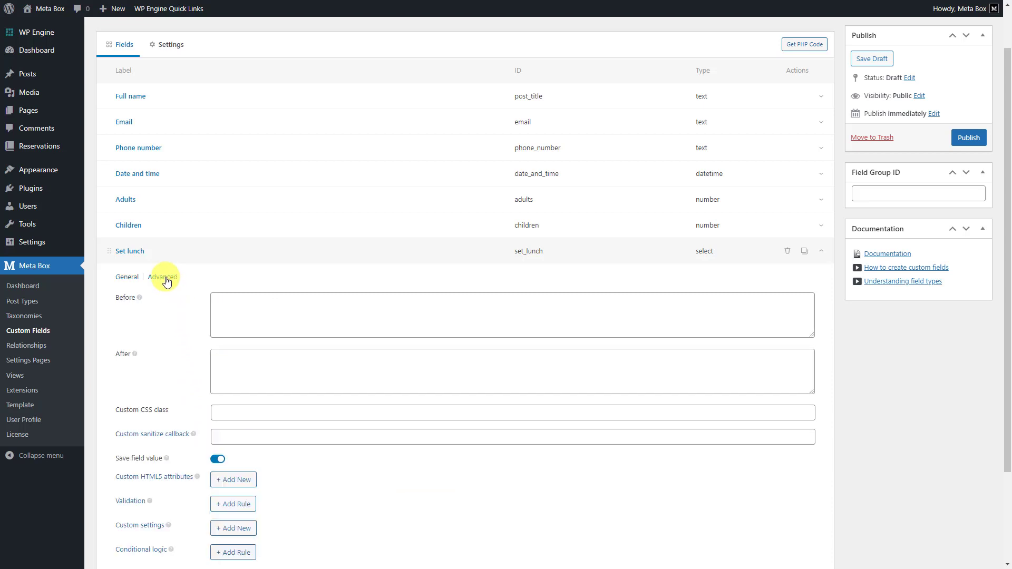
{"action": "left_click", "coordinate": [218, 412]}
{"action": "type", "text": "book"}
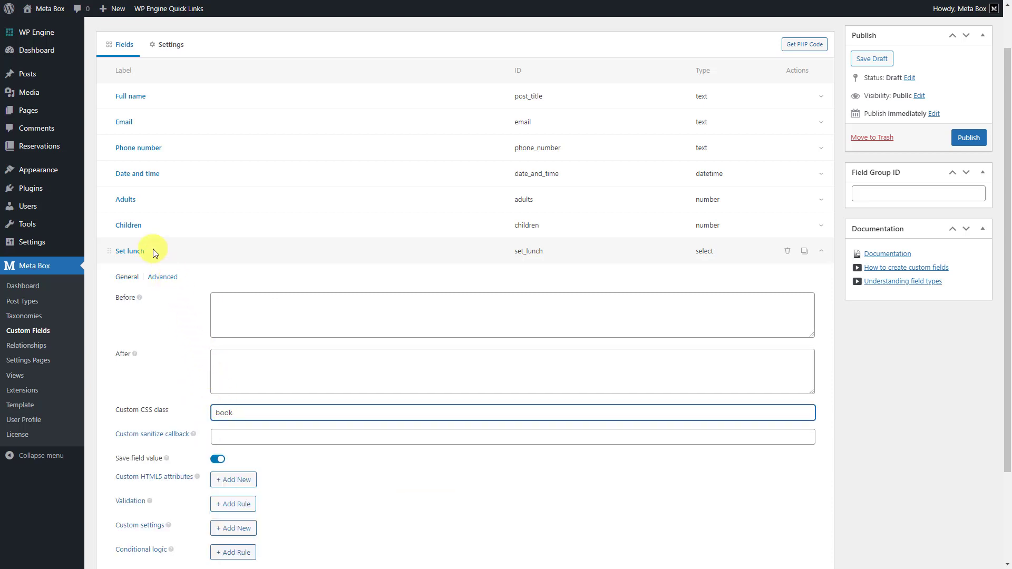
{"action": "left_click", "coordinate": [153, 250]}
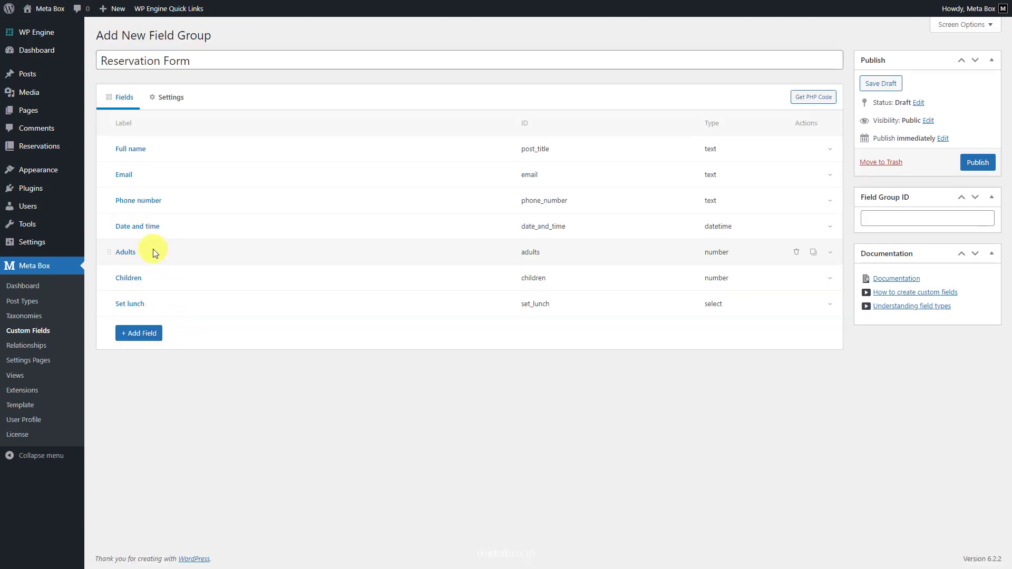
Add a Private Room Select field (ID private_room) with choices 0: No, 10: Luxury, 30: Vip.
{"action": "left_click", "coordinate": [150, 333]}
{"action": "left_click", "coordinate": [153, 395]}
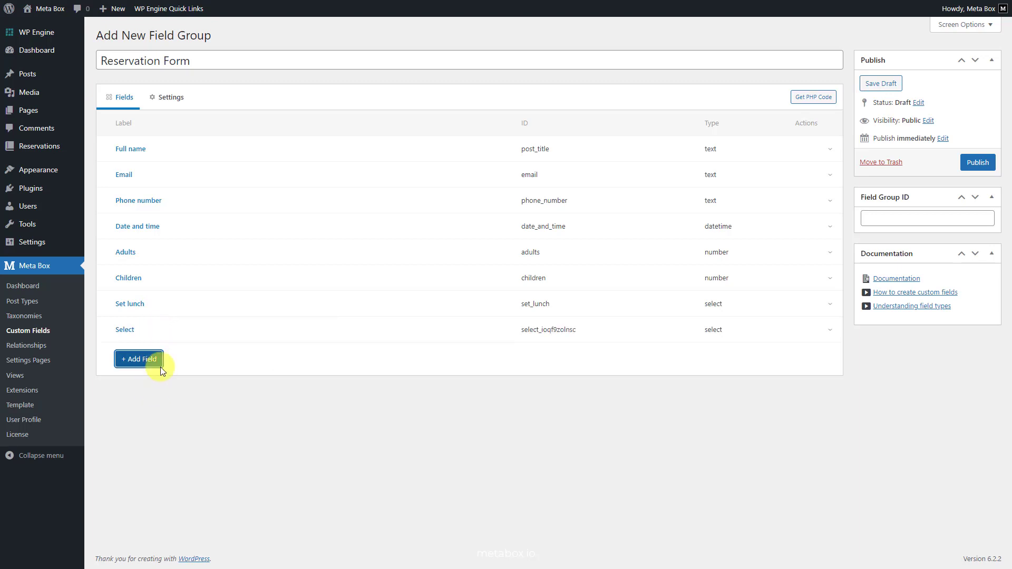
{"action": "left_click", "coordinate": [147, 329]}
{"action": "double_click", "coordinate": [222, 378]}
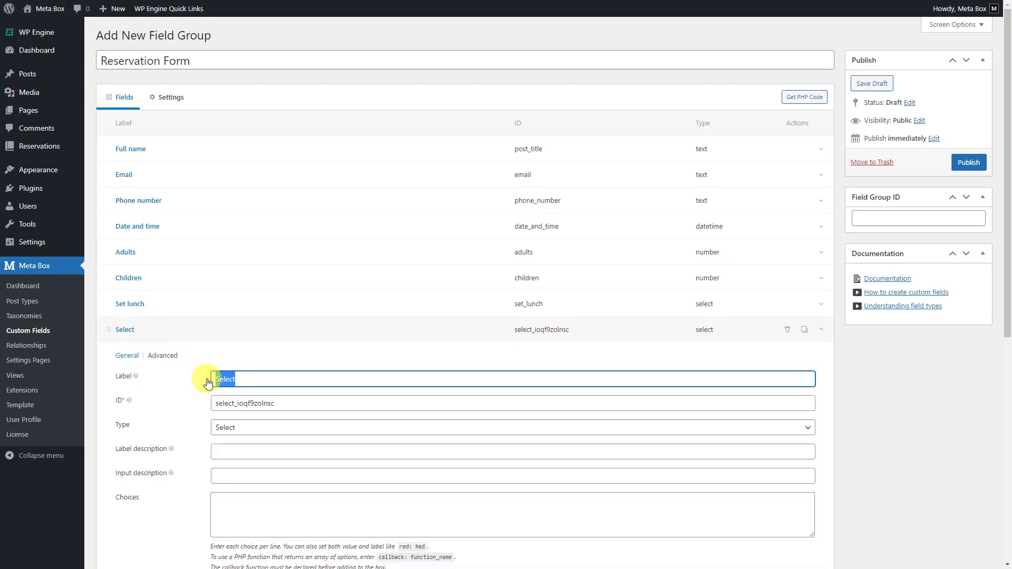
{"action": "type", "text": "Private Room"}
{"action": "left_click", "coordinate": [261, 403]}
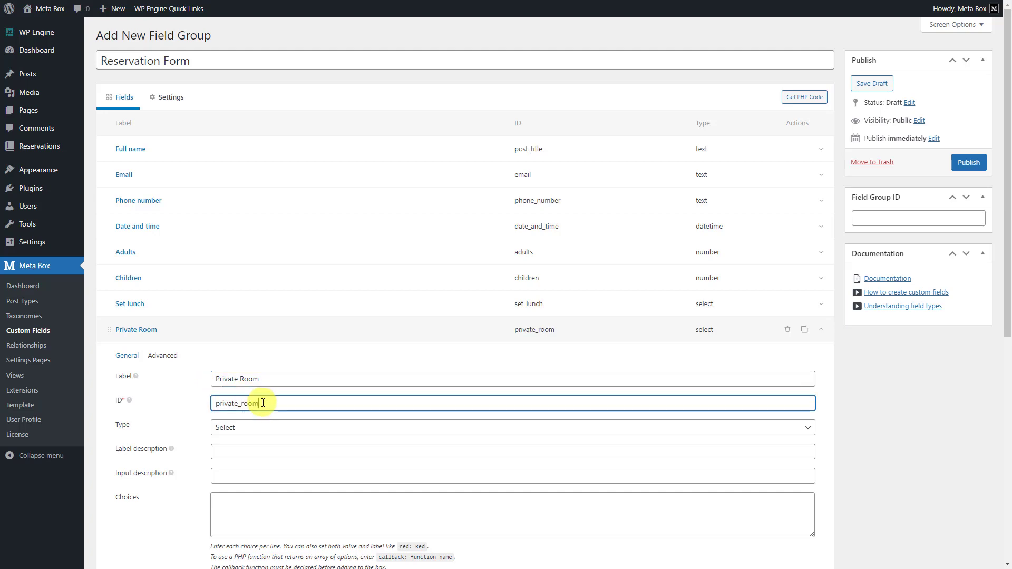
{"action": "left_click", "coordinate": [238, 506]}
{"action": "type", "text": "0: No 10: Luxury 30: Vip"}
Set the Private Room field's custom CSS class to black-tie in its advanced settings.
{"action": "scroll", "coordinate": [239, 505], "scroll_direction": "down", "scroll_amount": 3}
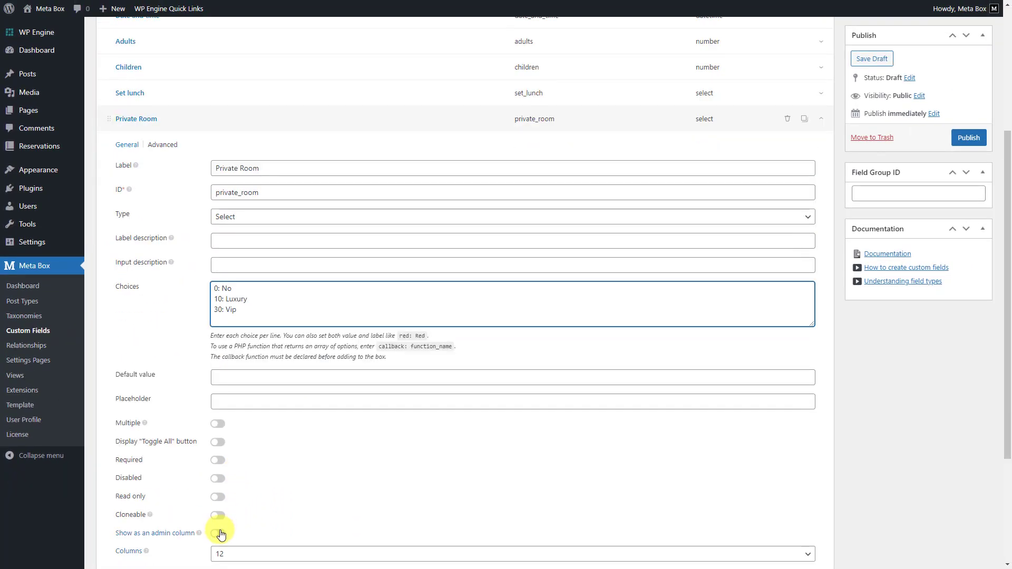
{"action": "scroll", "coordinate": [221, 531], "scroll_direction": "up", "scroll_amount": 5}
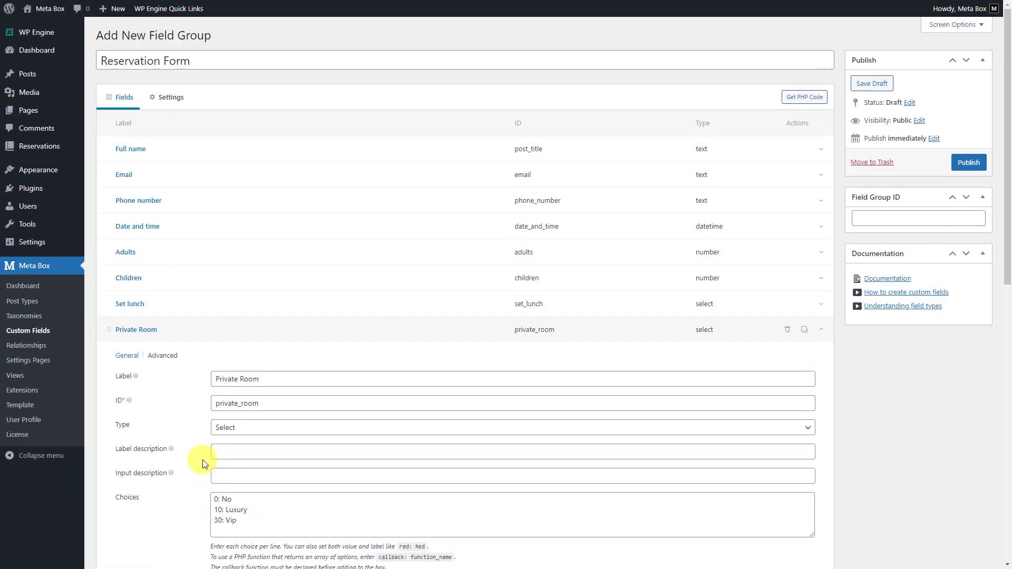
{"action": "left_click", "coordinate": [159, 359]}
{"action": "left_click", "coordinate": [221, 491]}
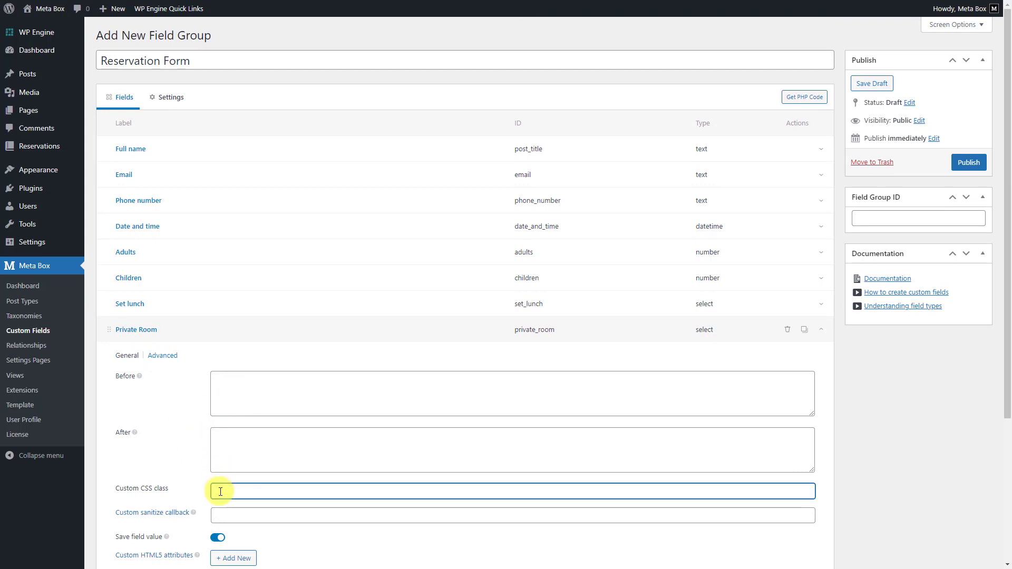
{"action": "left_click", "coordinate": [163, 331]}
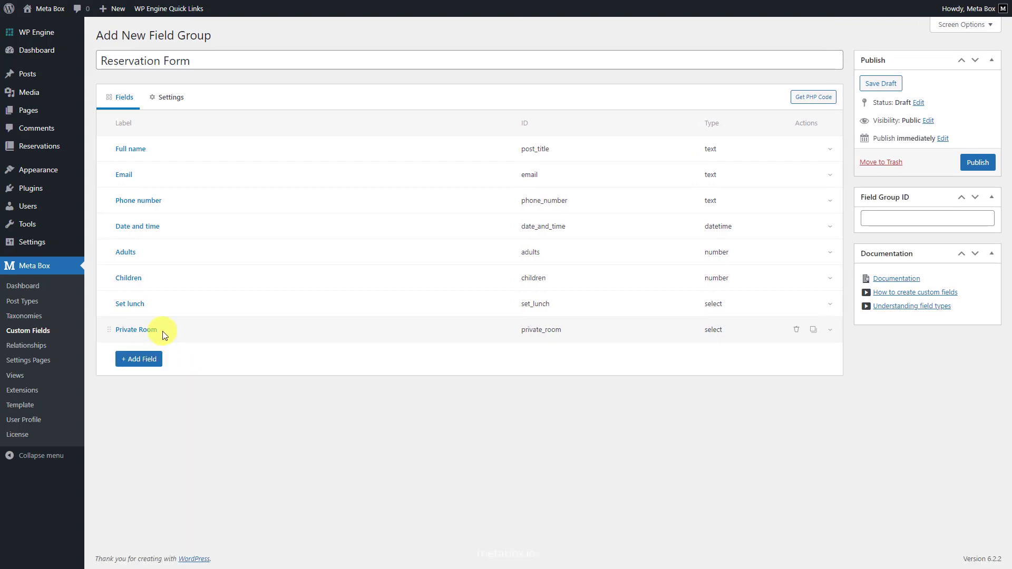
Add a Math Operation field labelled Amount and show it as an admin column.
{"action": "left_click", "coordinate": [156, 360]}
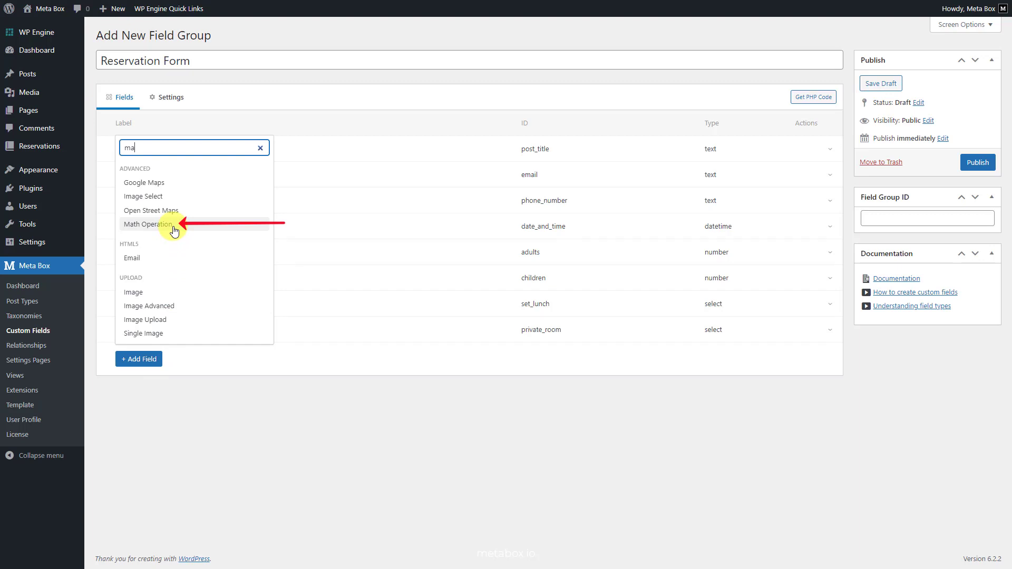
{"action": "left_click", "coordinate": [174, 226]}
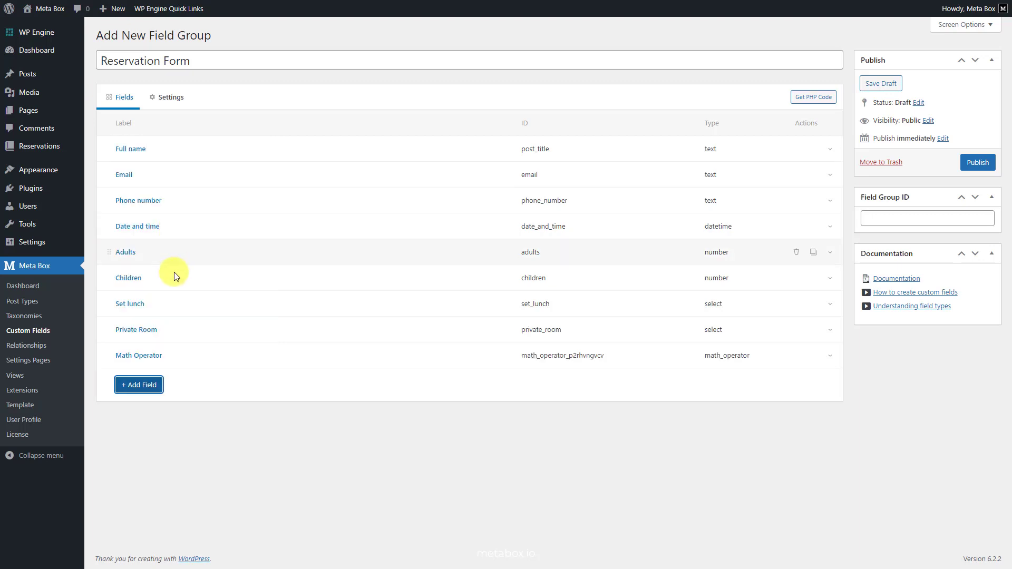
{"action": "left_click", "coordinate": [167, 355]}
{"action": "triple_click", "coordinate": [228, 405]}
{"action": "type", "text": "Amount"}
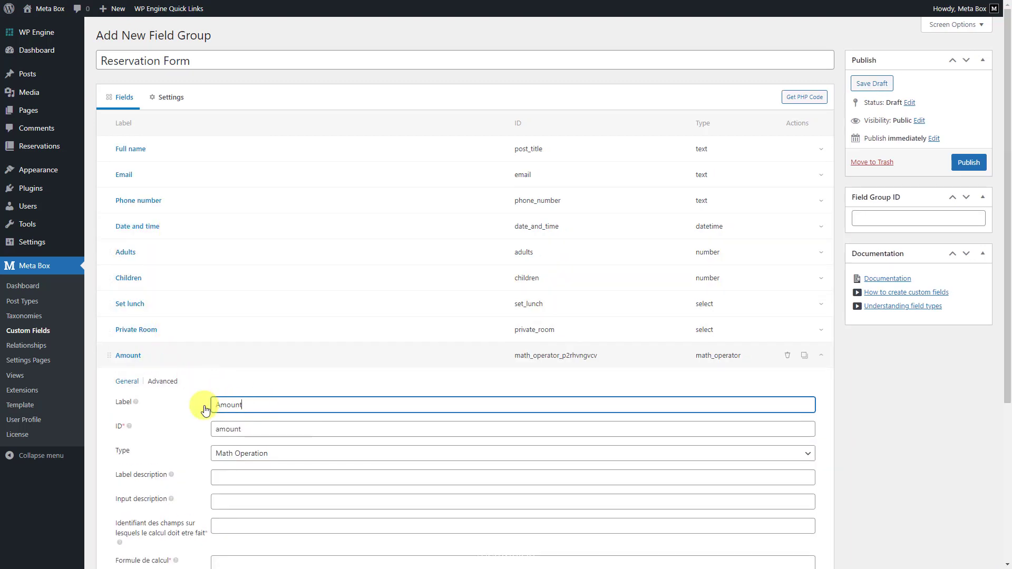
{"action": "key", "text": "Tab"}
{"action": "scroll", "coordinate": [249, 429], "scroll_direction": "down", "scroll_amount": 4}
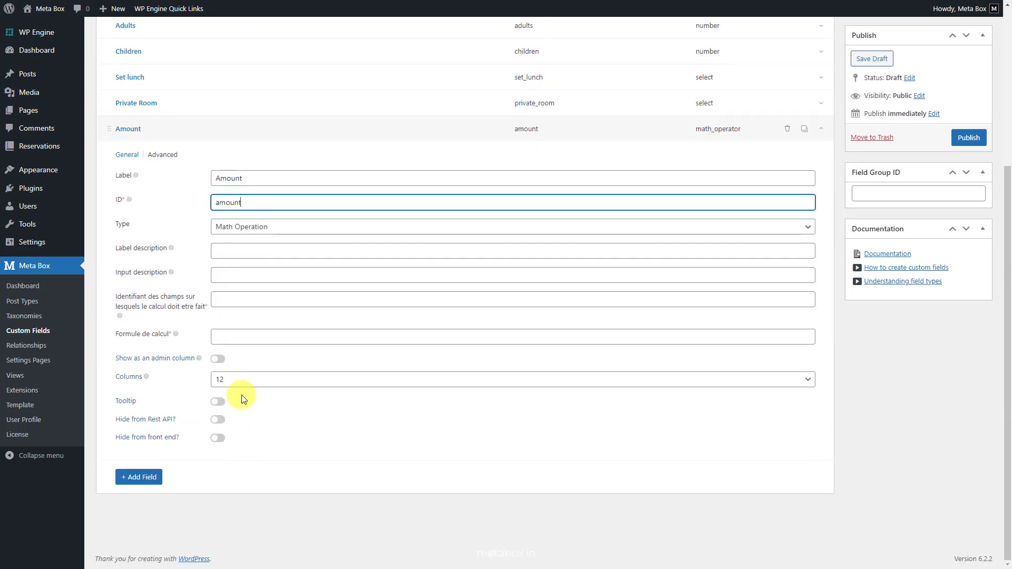
{"action": "left_click", "coordinate": [219, 360]}
Give Amount its field IDs and the formula (adults*set_lunch)+(children*set_lunch/2)+private_room.
{"action": "left_click", "coordinate": [221, 299]}
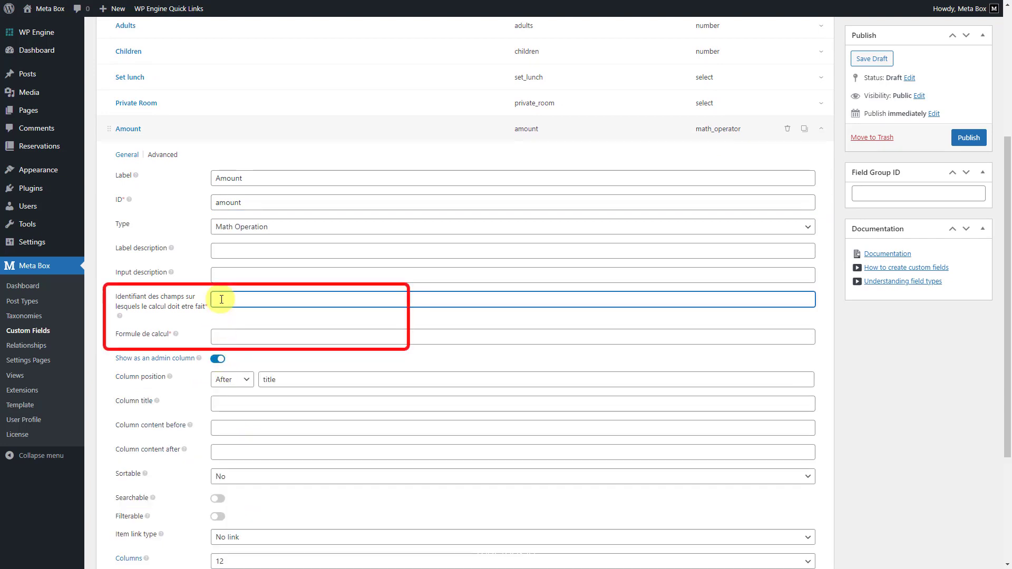
{"action": "type", "text": "adults,set_lunch,children,set_lunch,private_room"}
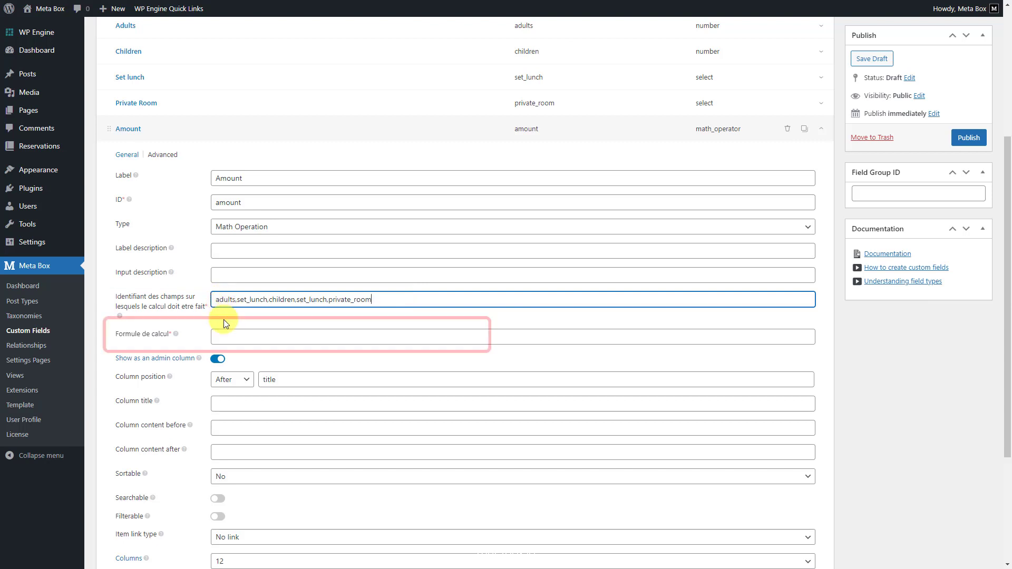
{"action": "left_click", "coordinate": [223, 338]}
{"action": "type", "text": "(adults*set_lunch)+(children*set_lunch/2)+private_room"}
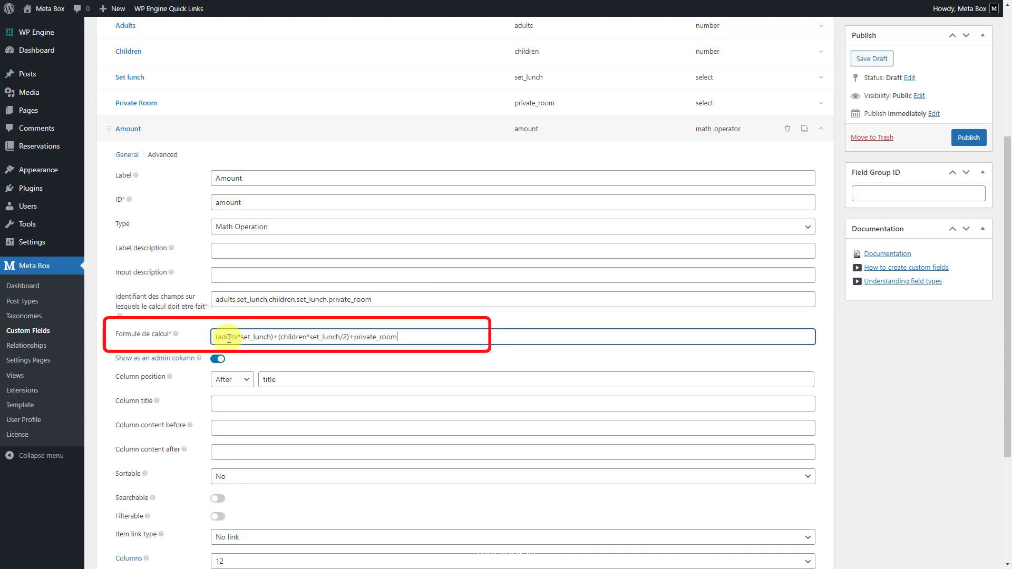
{"action": "left_click", "coordinate": [343, 363]}
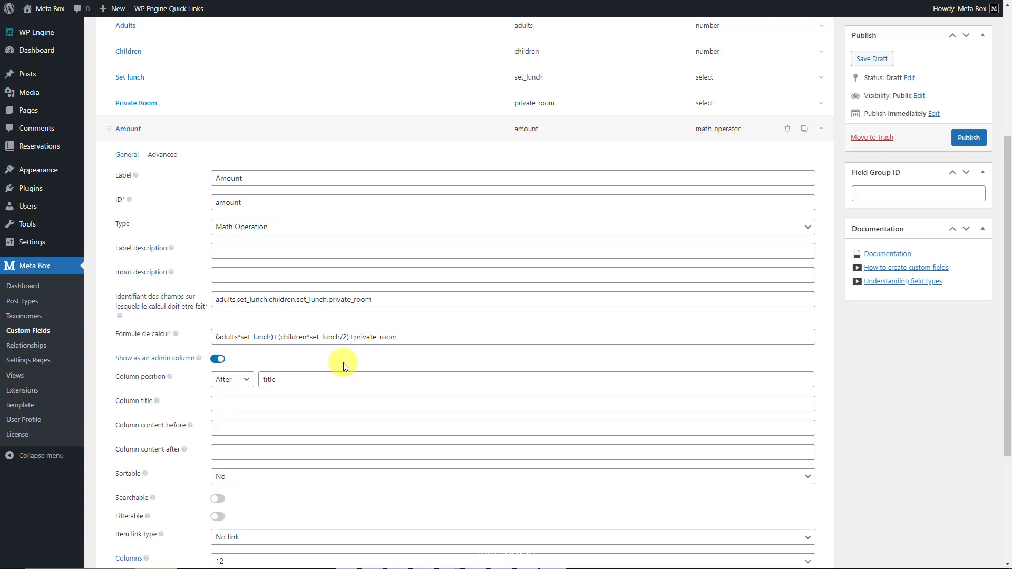
{"action": "scroll", "coordinate": [343, 362], "scroll_direction": "up", "scroll_amount": 4}
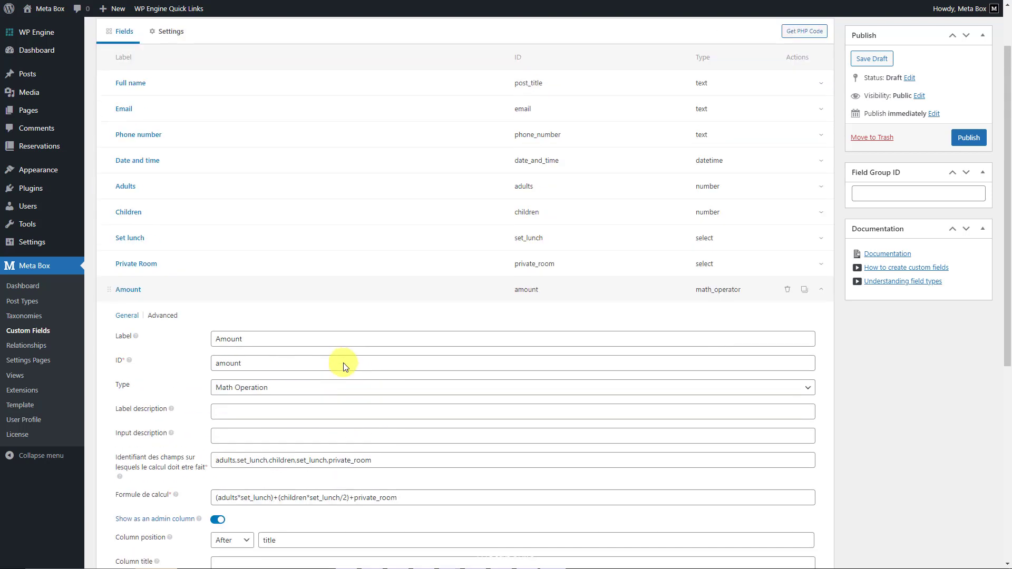
Change the field group location from Post to Reservation and publish the Reservation Form.
{"action": "left_click", "coordinate": [153, 83]}
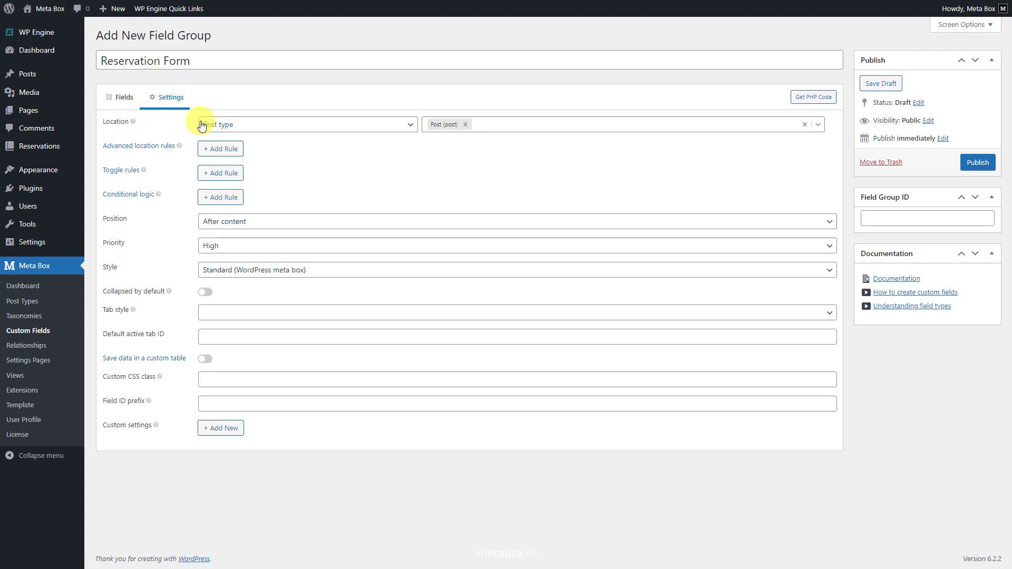
{"action": "left_click", "coordinate": [464, 125]}
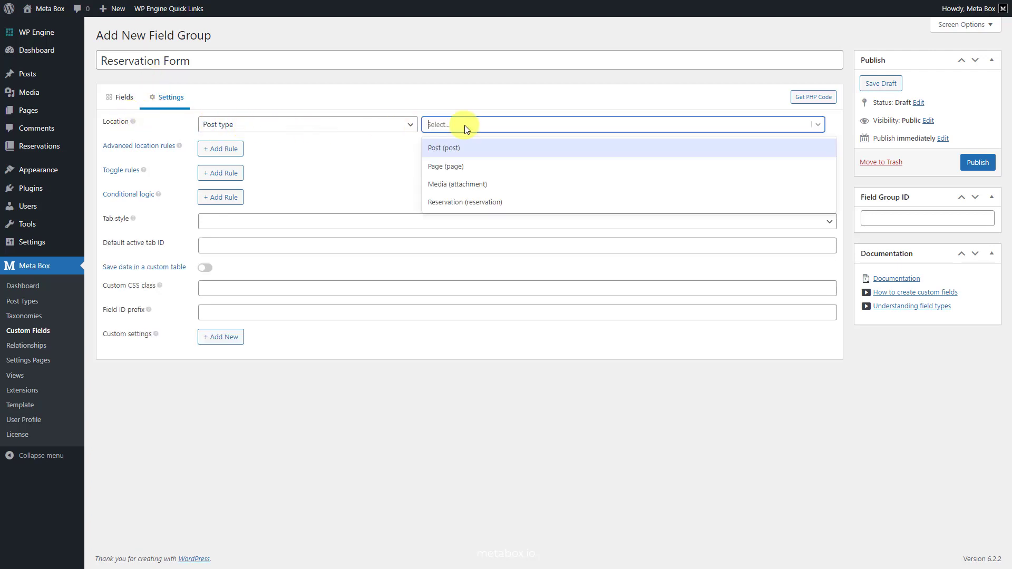
{"action": "left_click", "coordinate": [458, 202]}
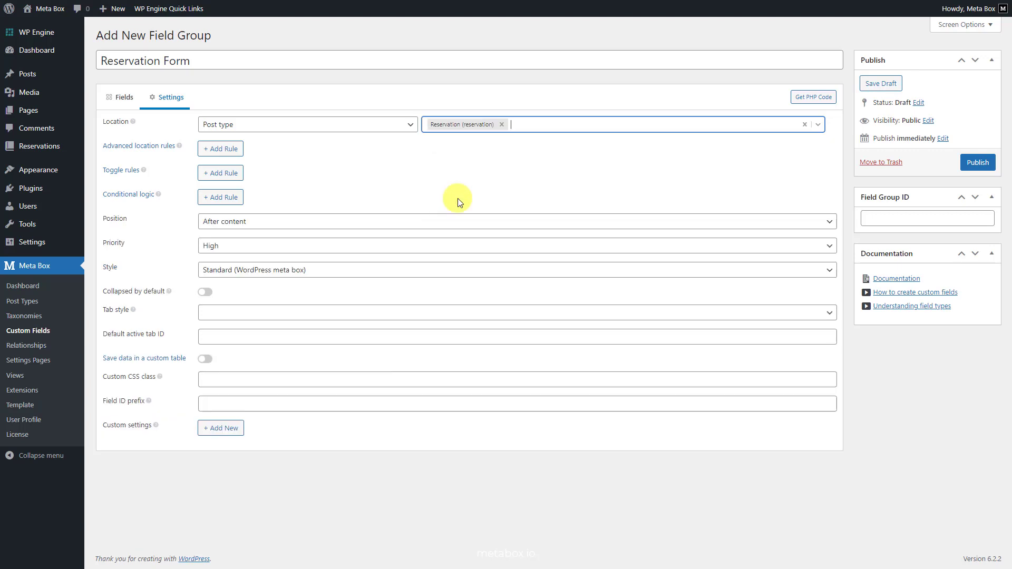
{"action": "left_click", "coordinate": [983, 162]}
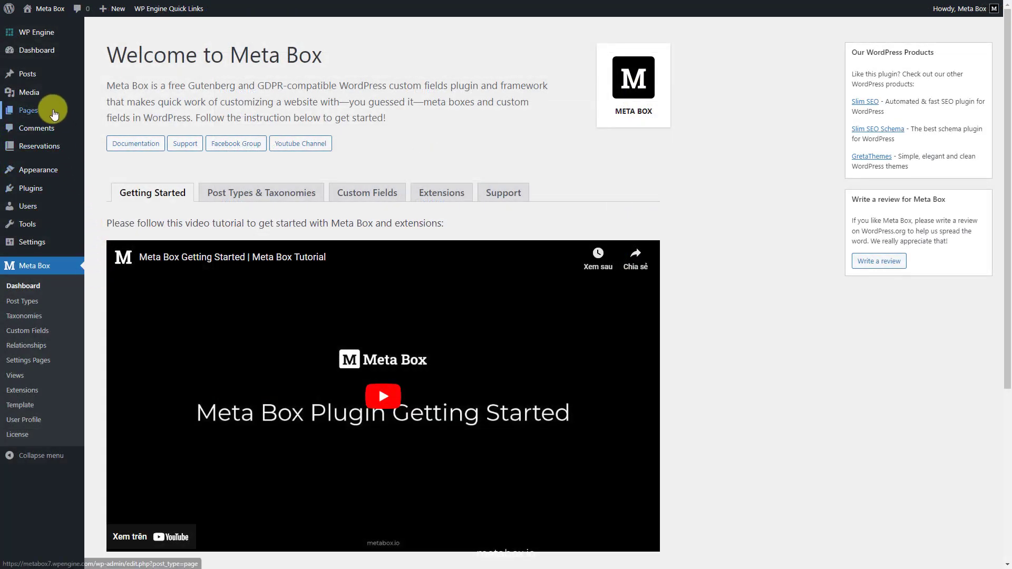
Create a new page titled 'Booking Now' using the Reservation Page template.
{"action": "mouse_move", "coordinate": [46, 110]}
{"action": "left_click", "coordinate": [126, 131]}
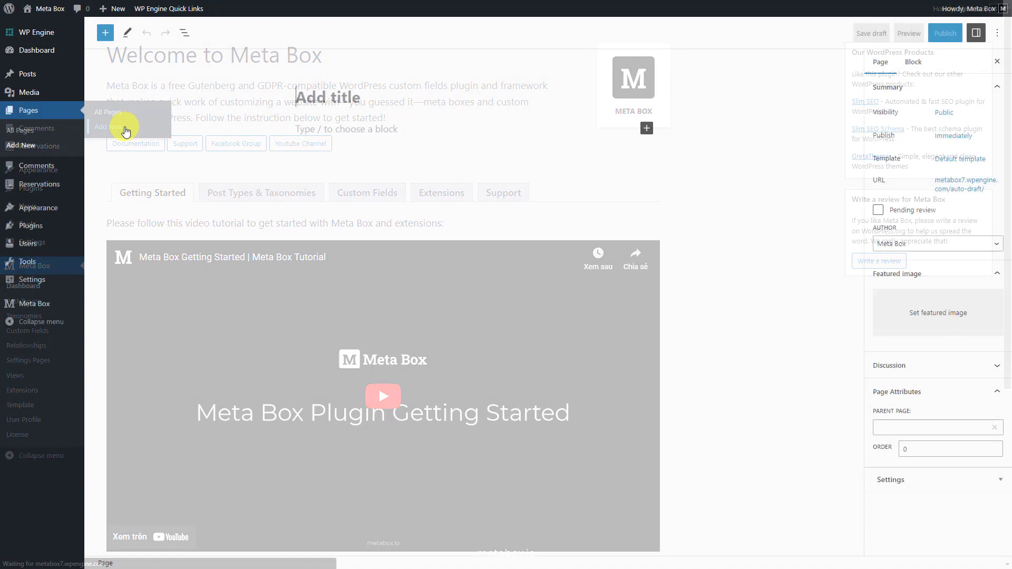
{"action": "type", "text": "Booking Now"}
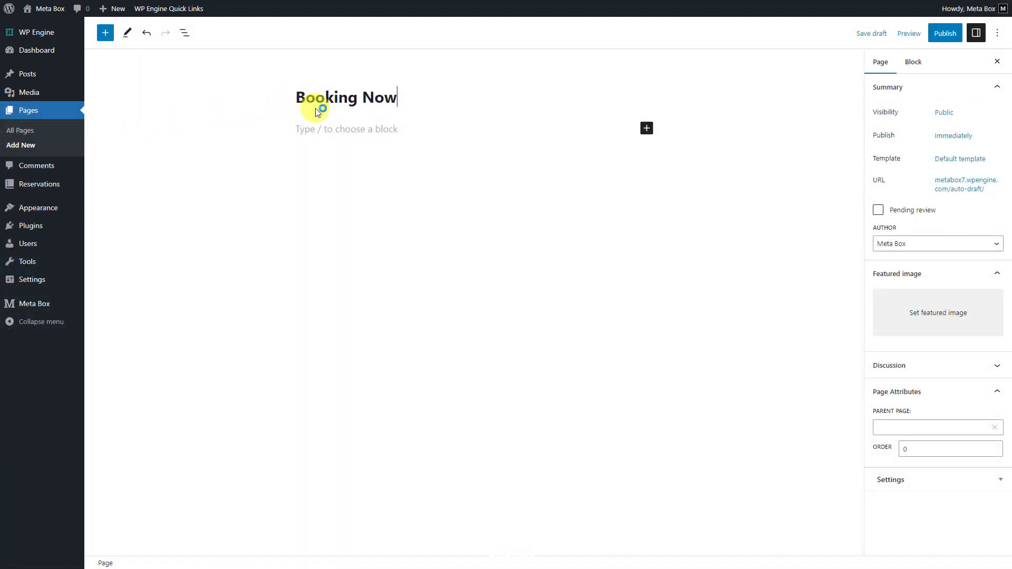
{"action": "left_click", "coordinate": [936, 160]}
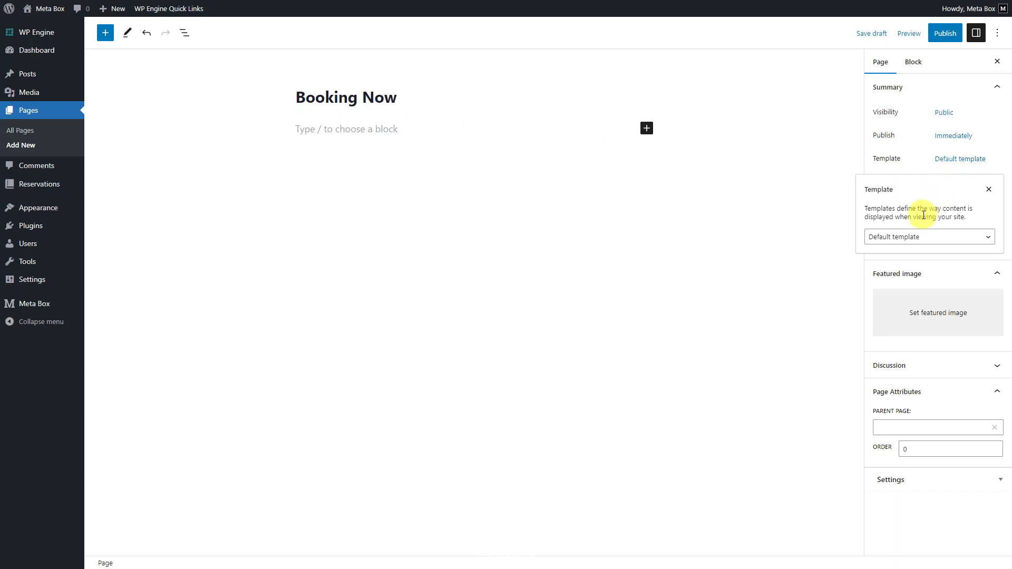
{"action": "left_click", "coordinate": [902, 237]}
{"action": "left_click", "coordinate": [897, 297]}
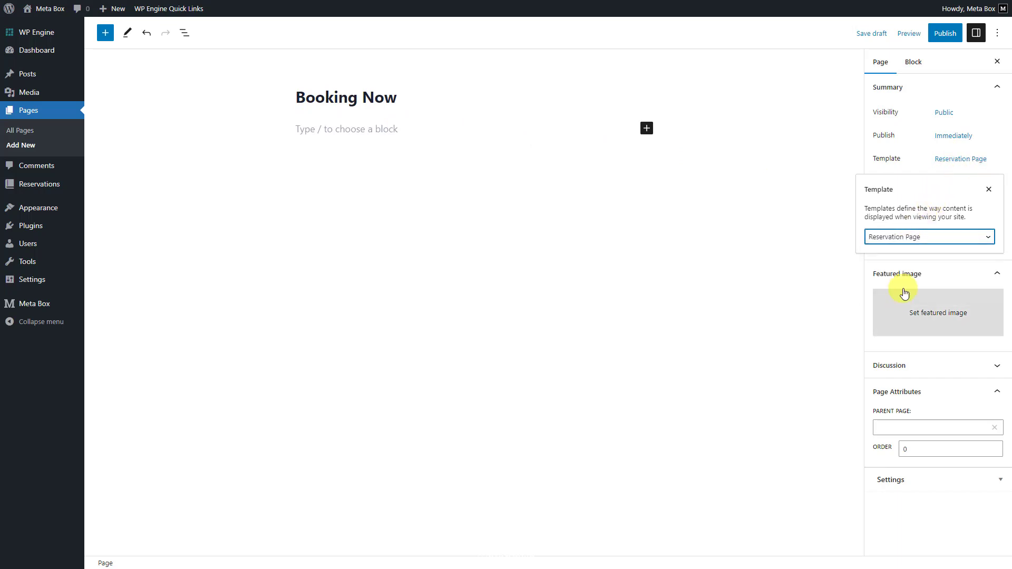
{"action": "left_click", "coordinate": [988, 191]}
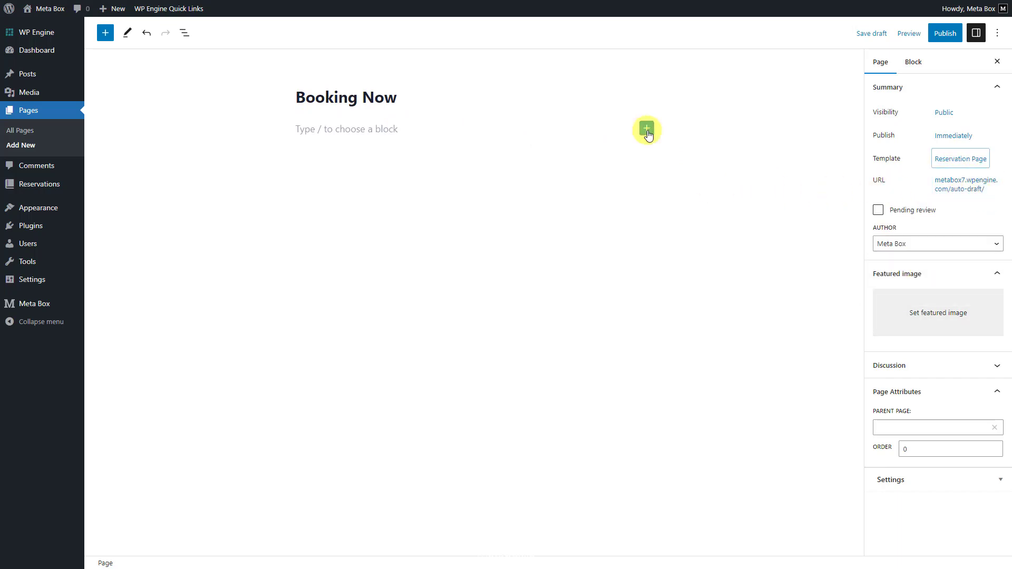
{"action": "left_click", "coordinate": [646, 128]}
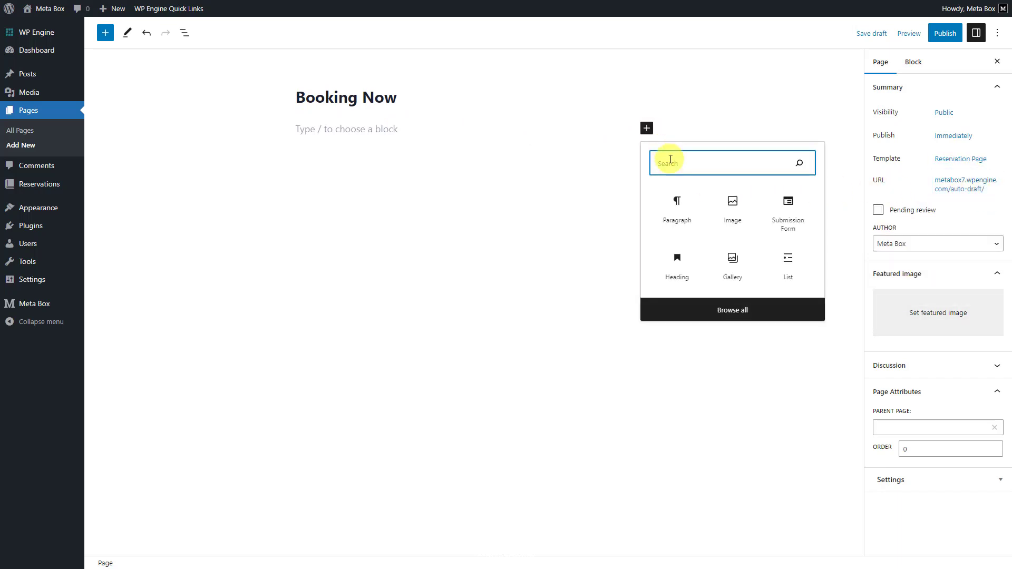
Insert a Submission Form block with ID reservation-form and bring up its Post Type choices.
{"action": "left_click", "coordinate": [785, 223]}
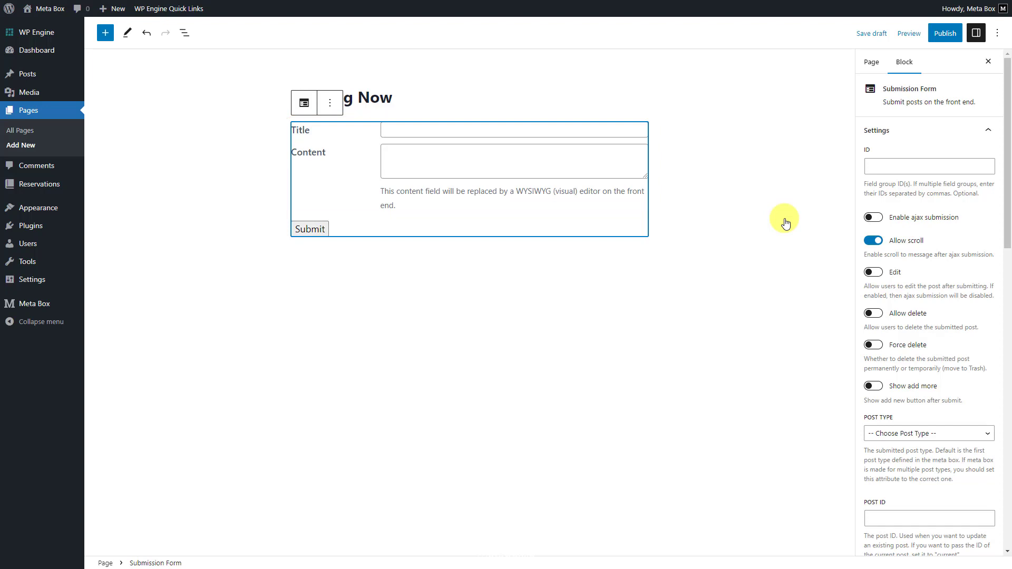
{"action": "left_click", "coordinate": [873, 167]}
{"action": "type", "text": "reservation-form"}
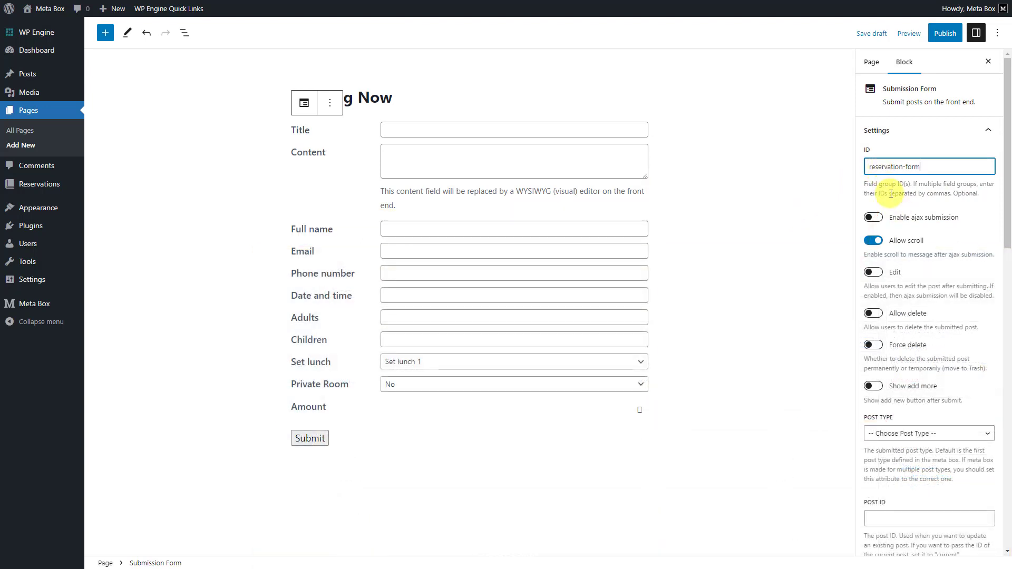
{"action": "scroll", "coordinate": [903, 218], "scroll_direction": "down", "scroll_amount": 1}
{"action": "scroll", "coordinate": [902, 216], "scroll_direction": "down", "scroll_amount": 2}
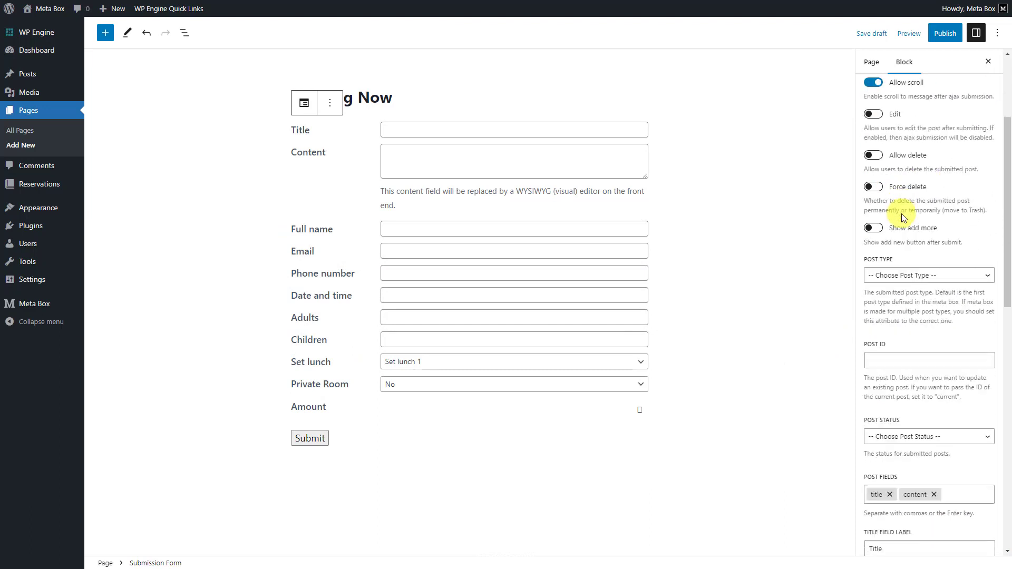
{"action": "left_click", "coordinate": [898, 274]}
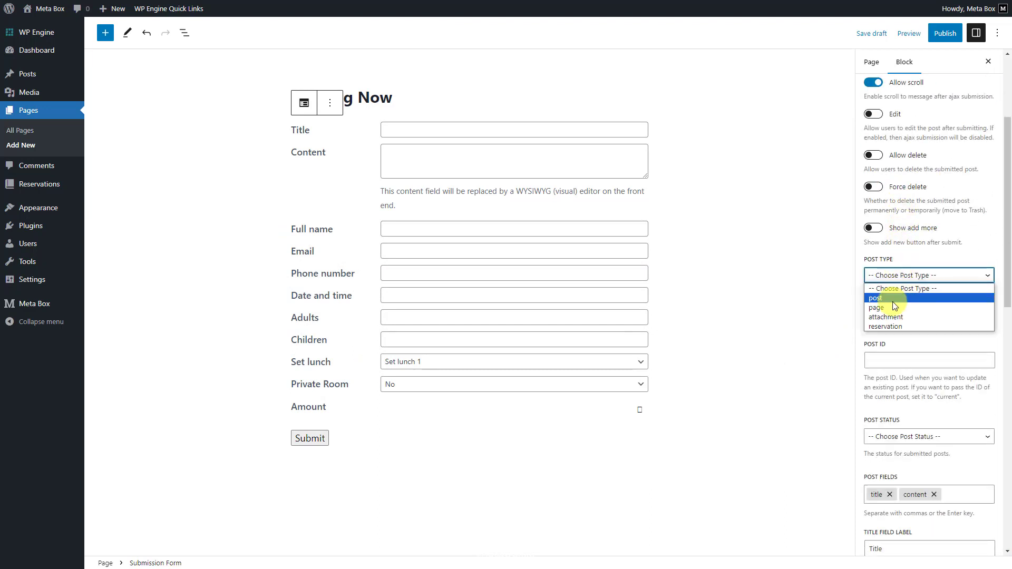
Save submissions as reservation posts and remove title and content from Post Fields.
{"action": "left_click", "coordinate": [883, 328]}
{"action": "scroll", "coordinate": [885, 447], "scroll_direction": "down", "scroll_amount": 5}
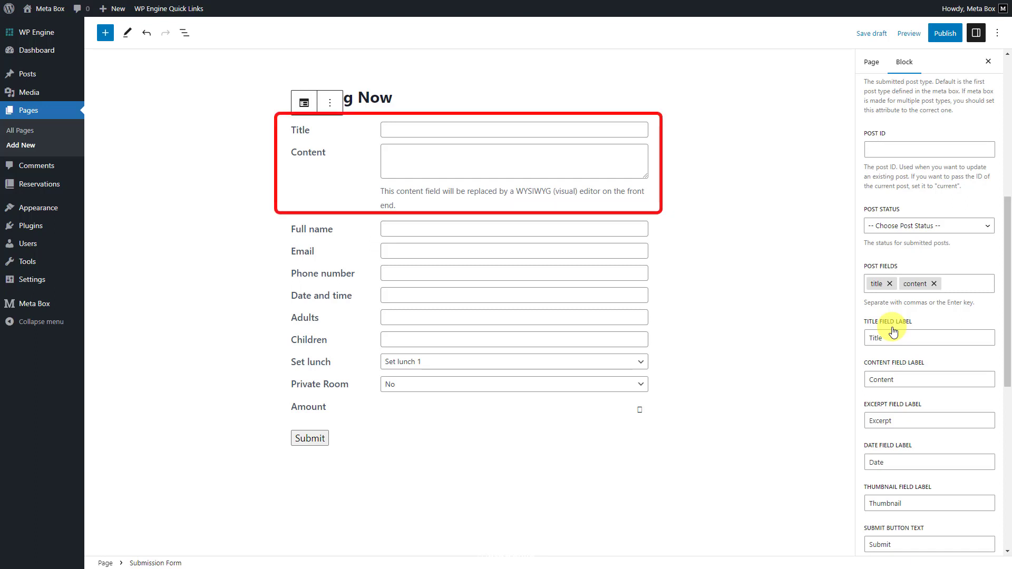
{"action": "left_click", "coordinate": [889, 283]}
{"action": "left_click", "coordinate": [902, 284]}
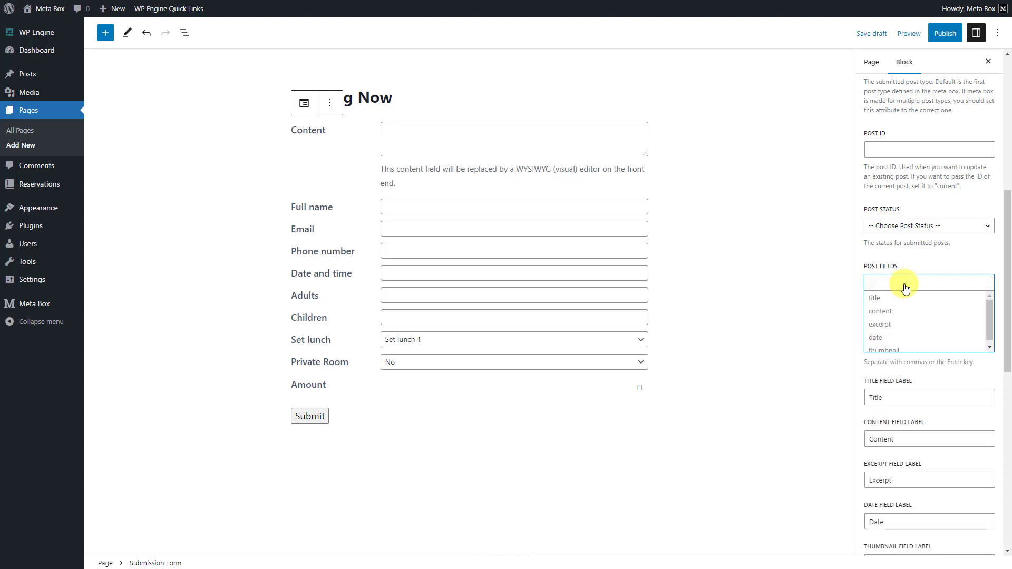
{"action": "left_click", "coordinate": [892, 397]}
Change the submit button text to 'Book Now' and clear the Title and Content labels.
{"action": "scroll", "coordinate": [890, 337], "scroll_direction": "down", "scroll_amount": 1}
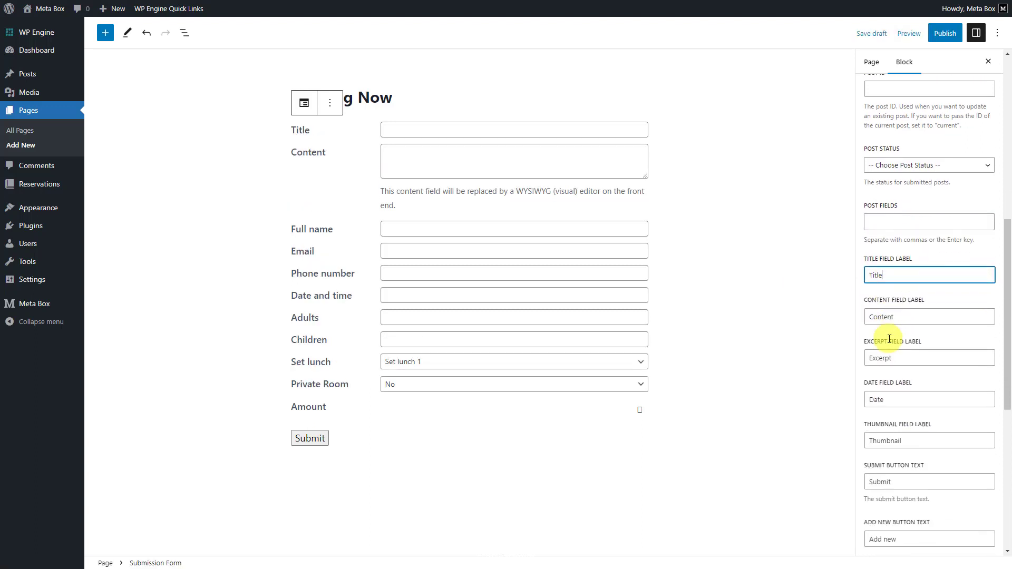
{"action": "scroll", "coordinate": [889, 339], "scroll_direction": "down", "scroll_amount": 1}
{"action": "double_click", "coordinate": [895, 436]}
{"action": "key", "text": "BackSpace"}
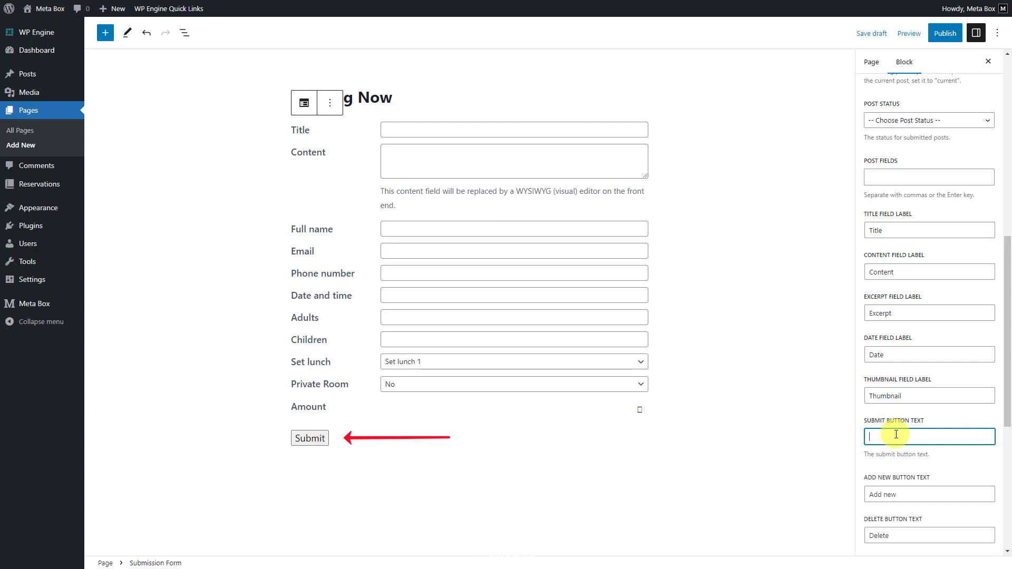
{"action": "type", "text": "Book Now"}
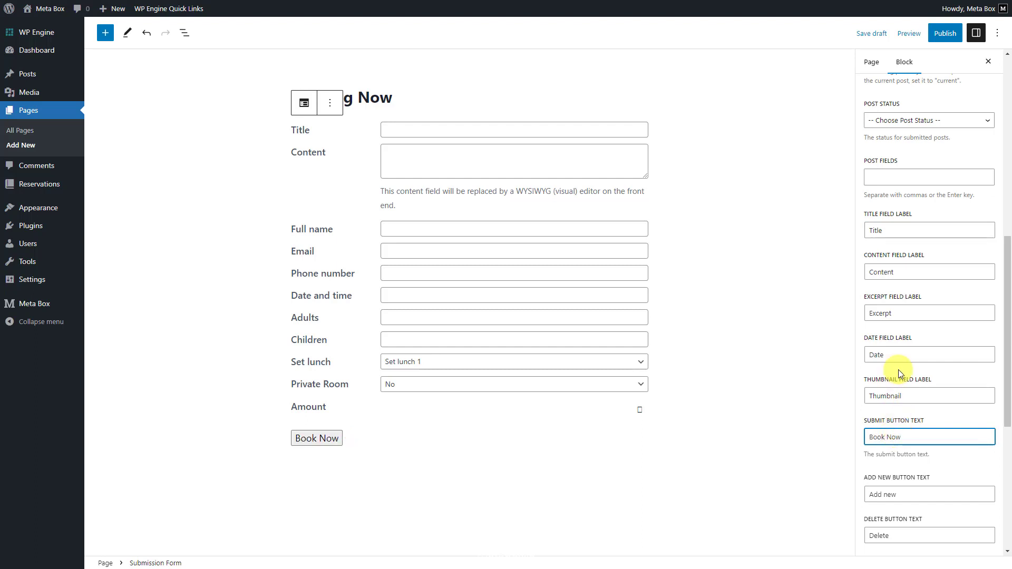
{"action": "double_click", "coordinate": [872, 230]}
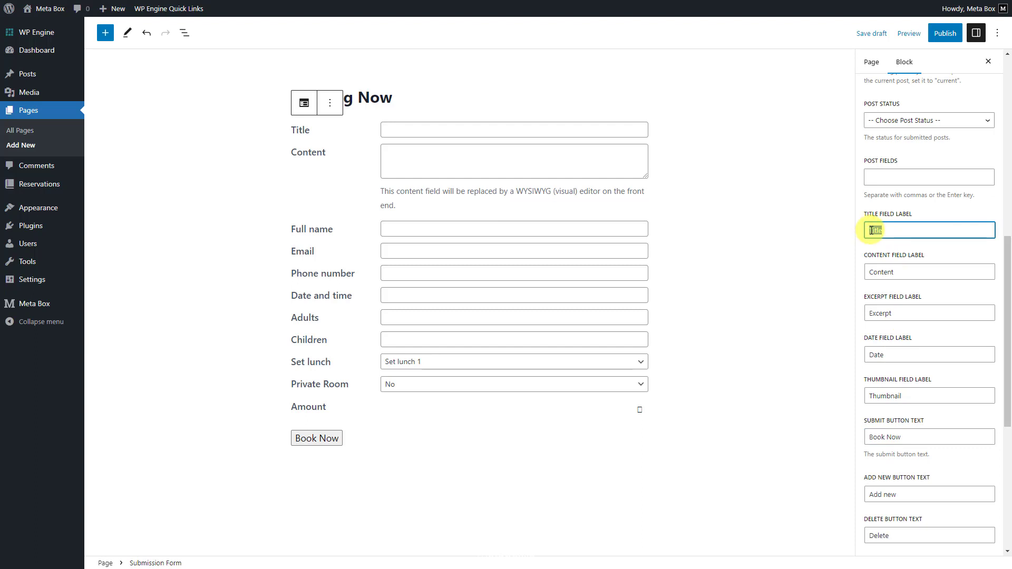
{"action": "key", "text": "BackSpace"}
{"action": "double_click", "coordinate": [866, 273]}
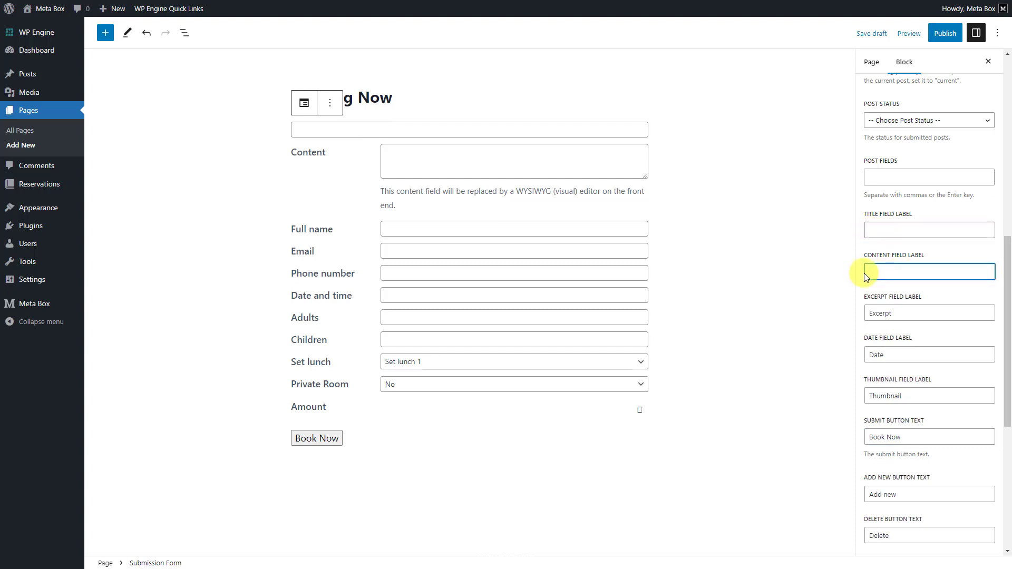
{"action": "scroll", "coordinate": [875, 290], "scroll_direction": "down", "scroll_amount": 6}
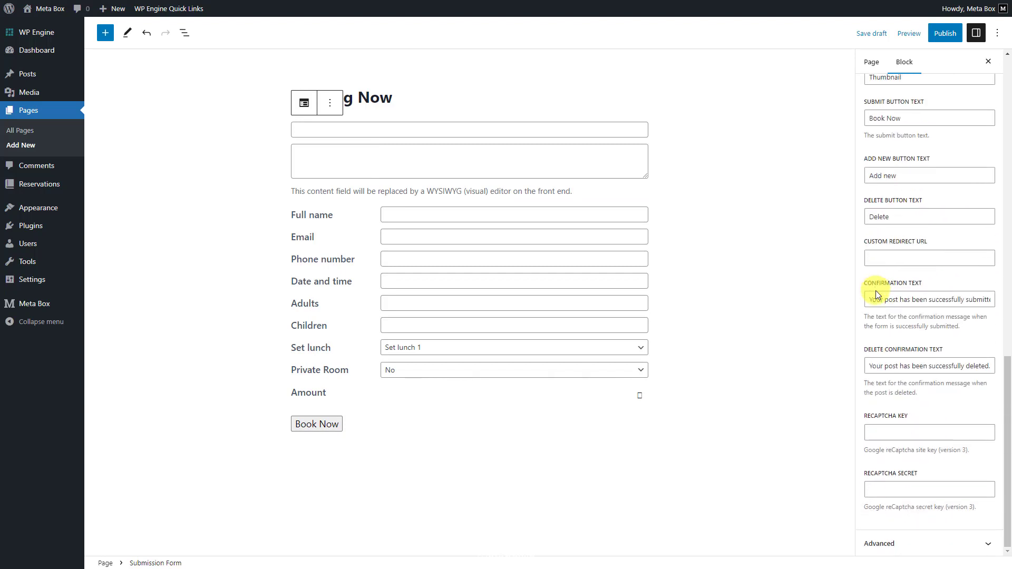
Publish the Booking Now page and view it live on the site.
{"action": "left_click", "coordinate": [943, 33]}
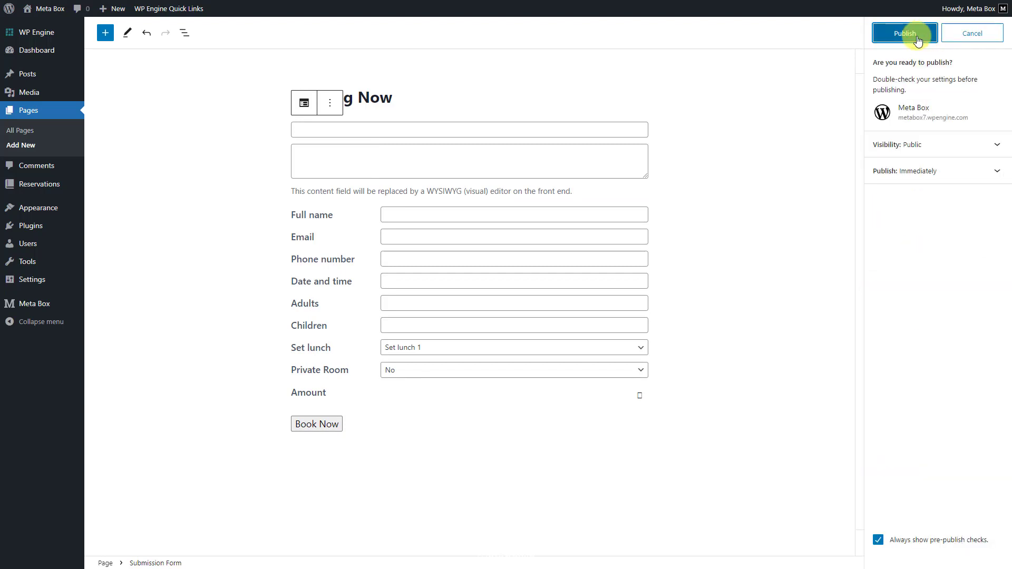
{"action": "left_click", "coordinate": [916, 36]}
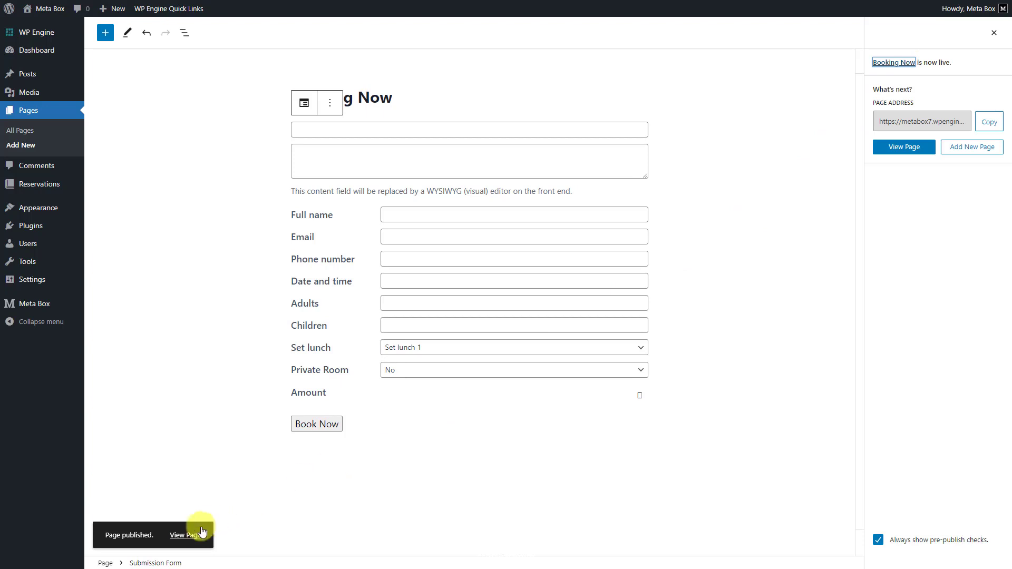
{"action": "left_click", "coordinate": [195, 535]}
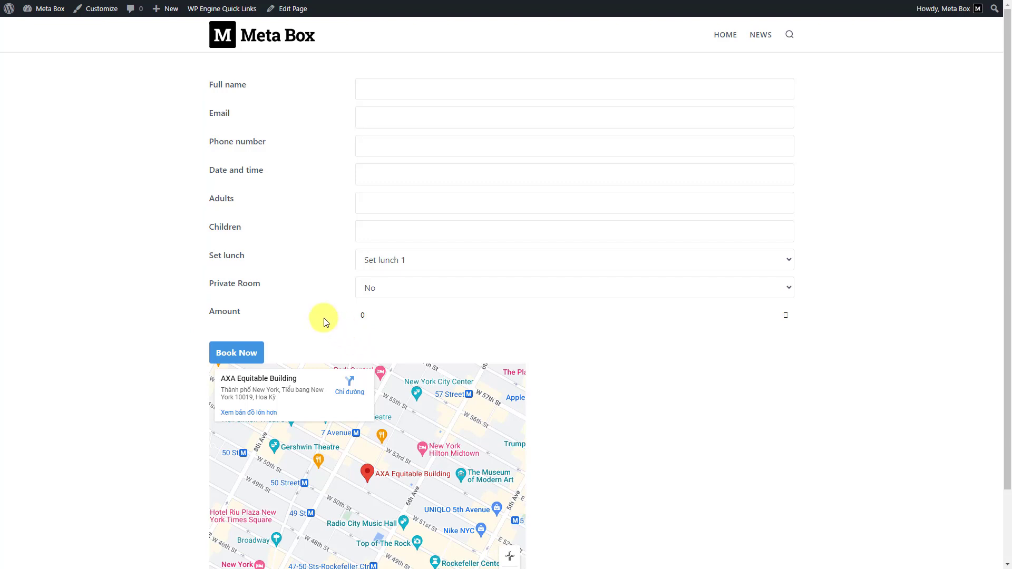
Paste the booking form styling into the Customizer's Additional CSS and publish it.
{"action": "left_click", "coordinate": [93, 15]}
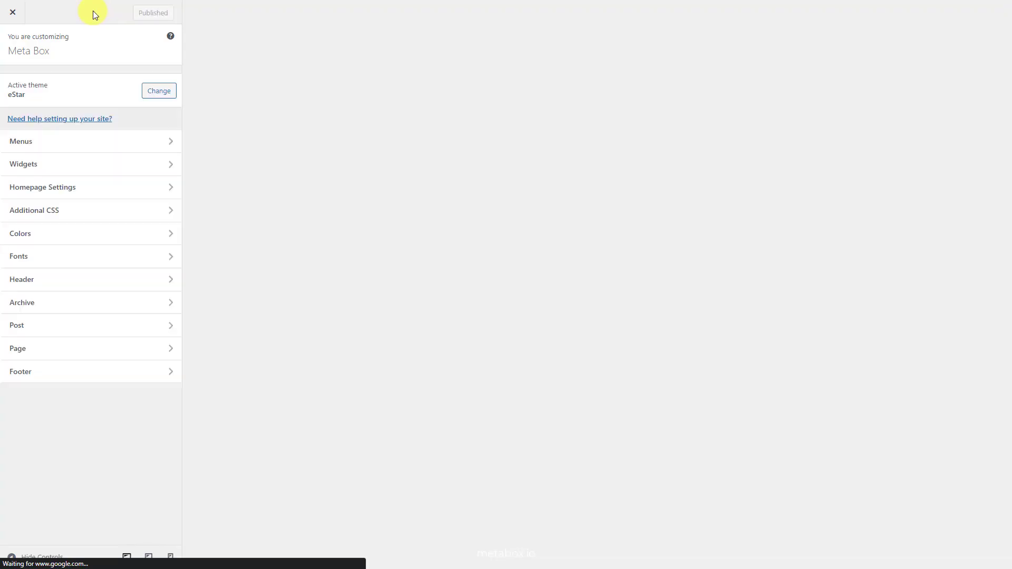
{"action": "left_click", "coordinate": [65, 211]}
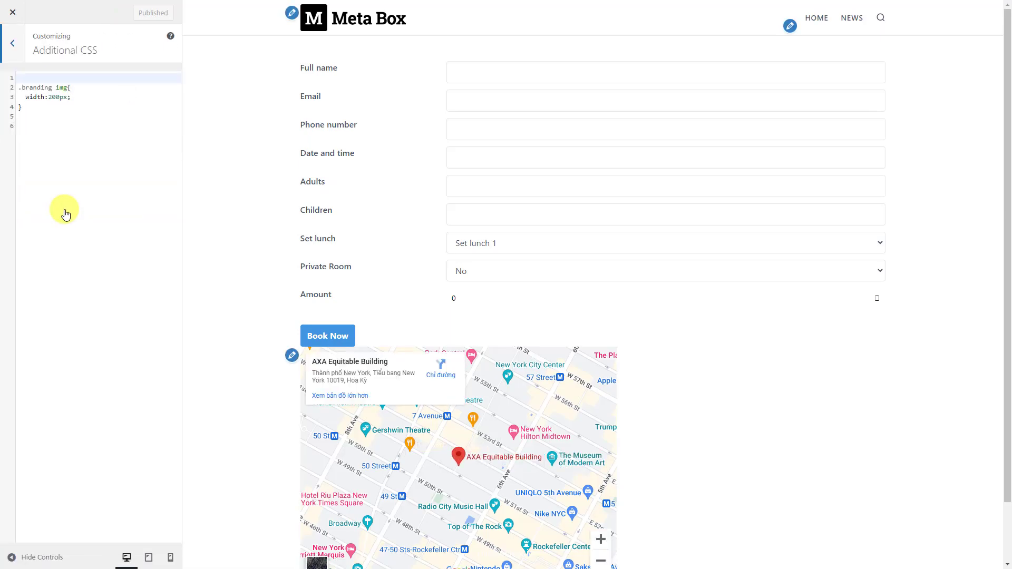
{"action": "left_click", "coordinate": [32, 122]}
{"action": "key", "text": "ctrl+v"}
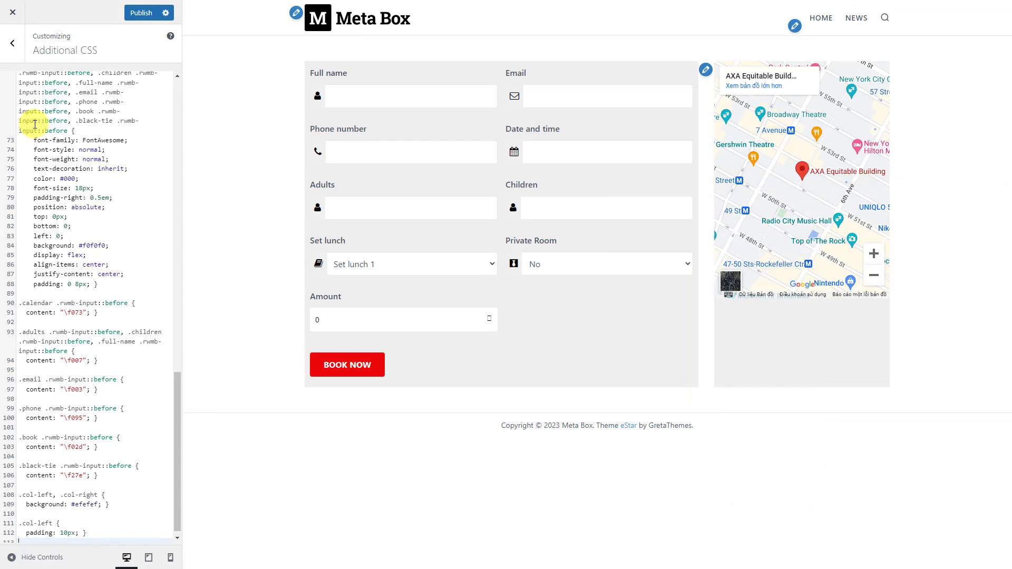
{"action": "left_click", "coordinate": [140, 14]}
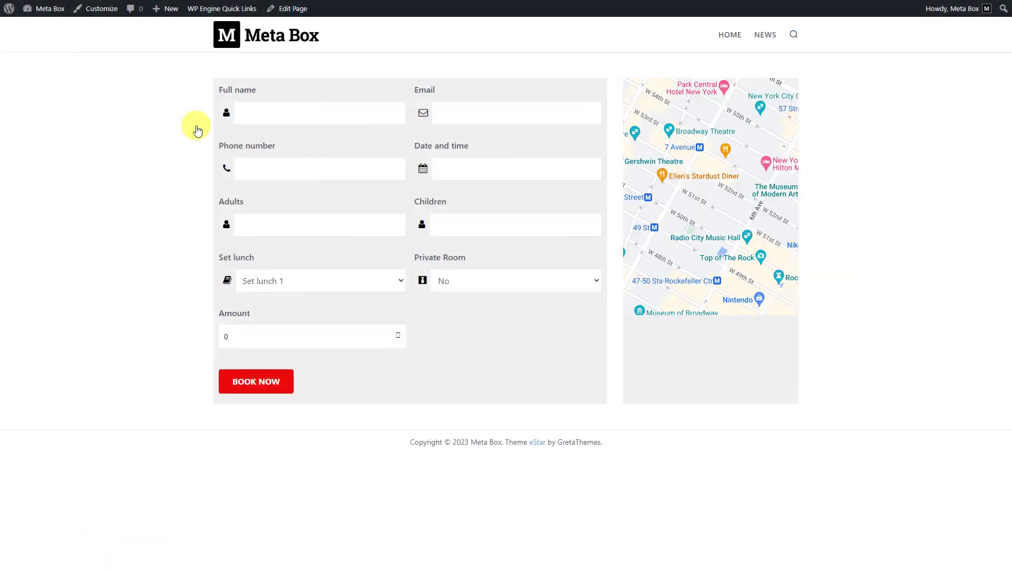
Fill in the test guest's full name, e-mail address and phone number.
{"action": "left_click", "coordinate": [258, 114]}
{"action": "type", "text": "Emily"}
{"action": "key", "text": "Tab"}
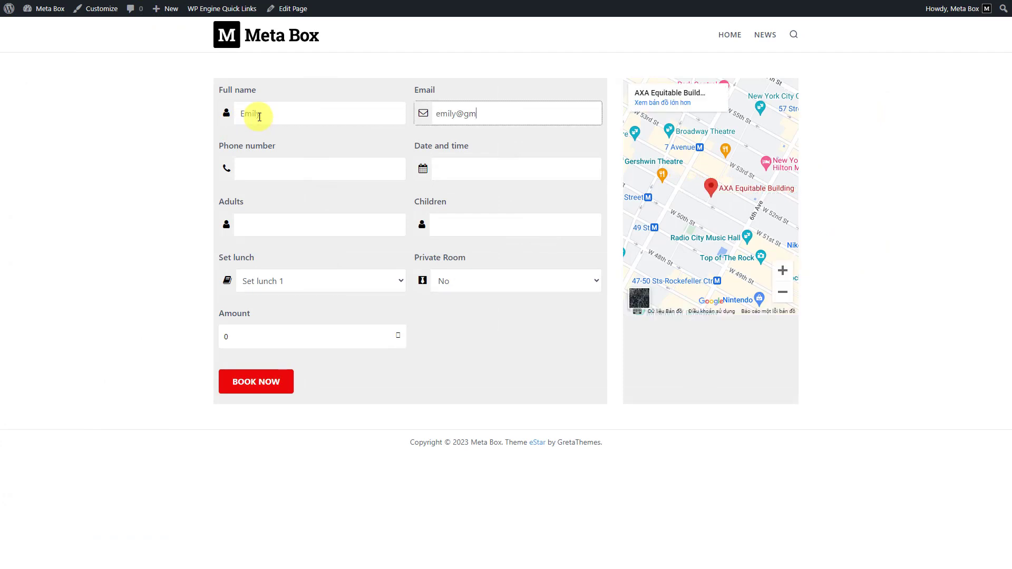
{"action": "key", "text": "Tab"}
{"action": "type", "text": "0123456789"}
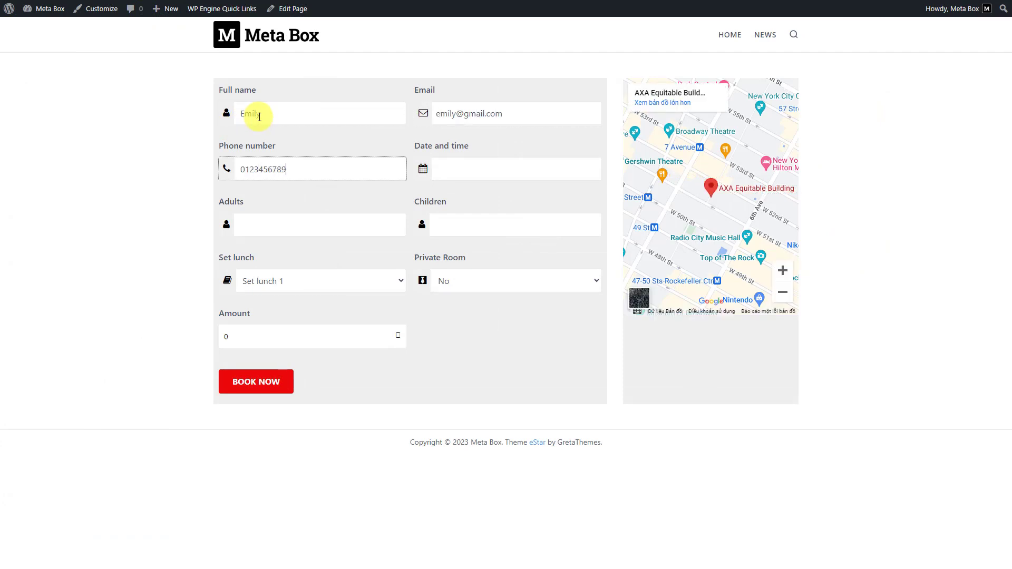
Book 27 July for 2 adults and 2 children with Set lunch 2 and a Vip room.
{"action": "key", "text": "Tab"}
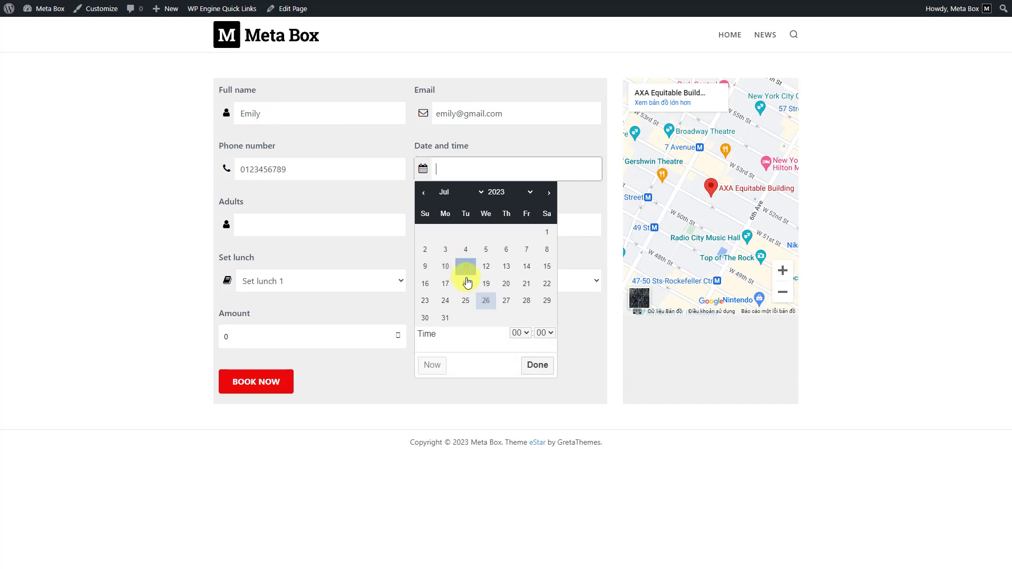
{"action": "left_click", "coordinate": [504, 300]}
{"action": "left_click", "coordinate": [264, 229]}
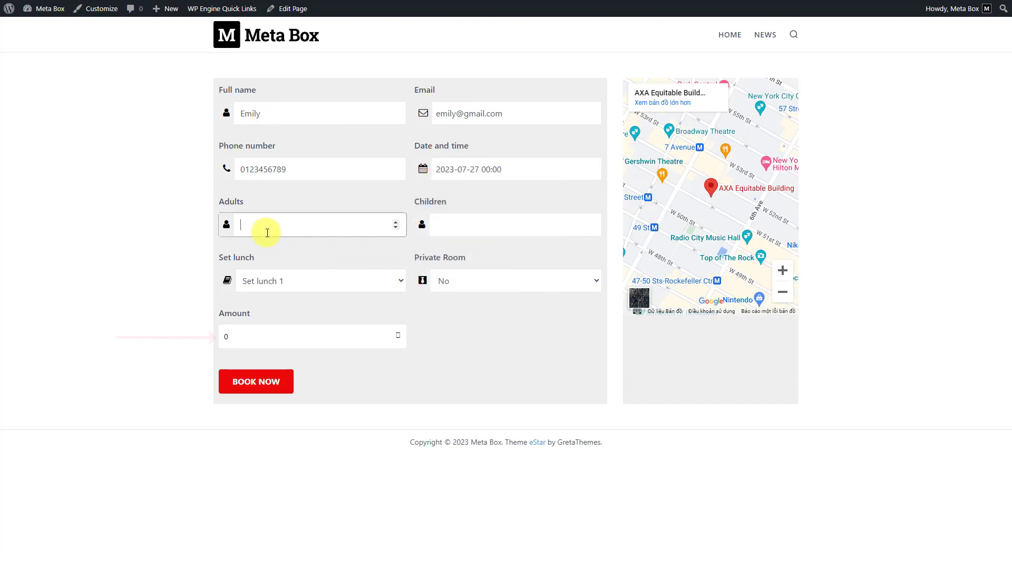
{"action": "type", "text": "2"}
{"action": "left_click", "coordinate": [454, 226]}
{"action": "type", "text": "2"}
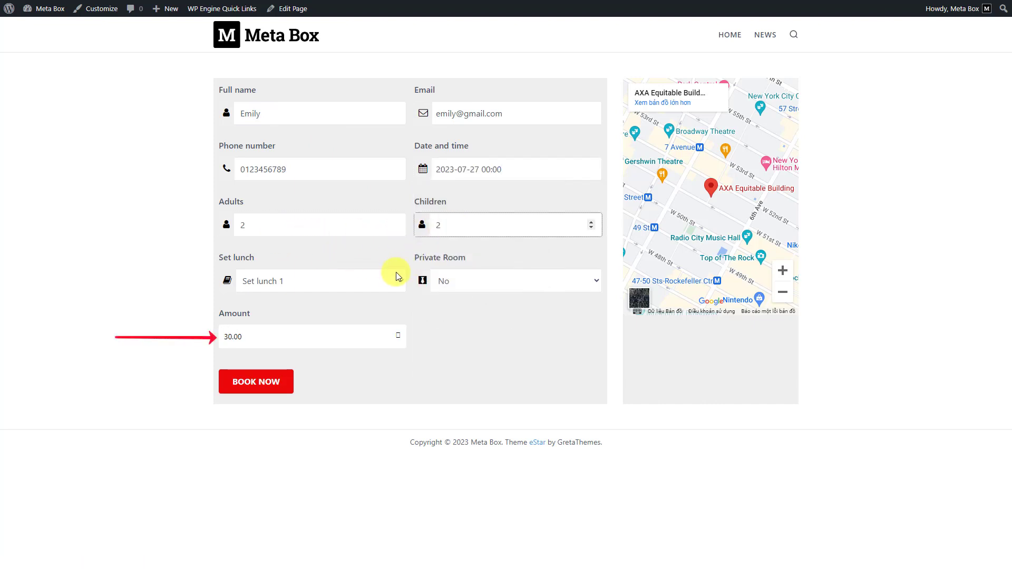
{"action": "left_click", "coordinate": [364, 279]}
{"action": "left_click", "coordinate": [311, 310]}
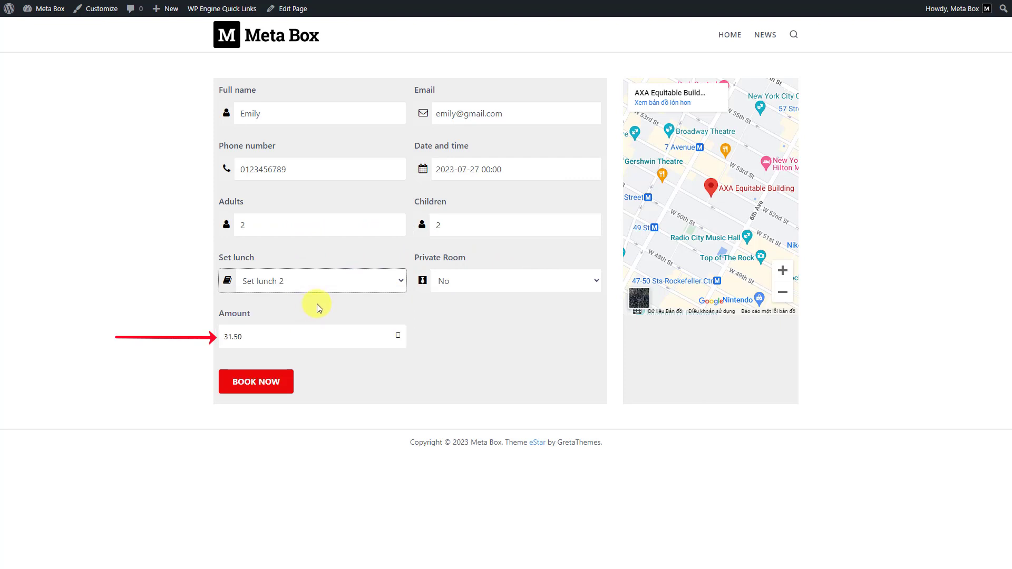
{"action": "left_click", "coordinate": [456, 280]}
{"action": "left_click", "coordinate": [451, 322]}
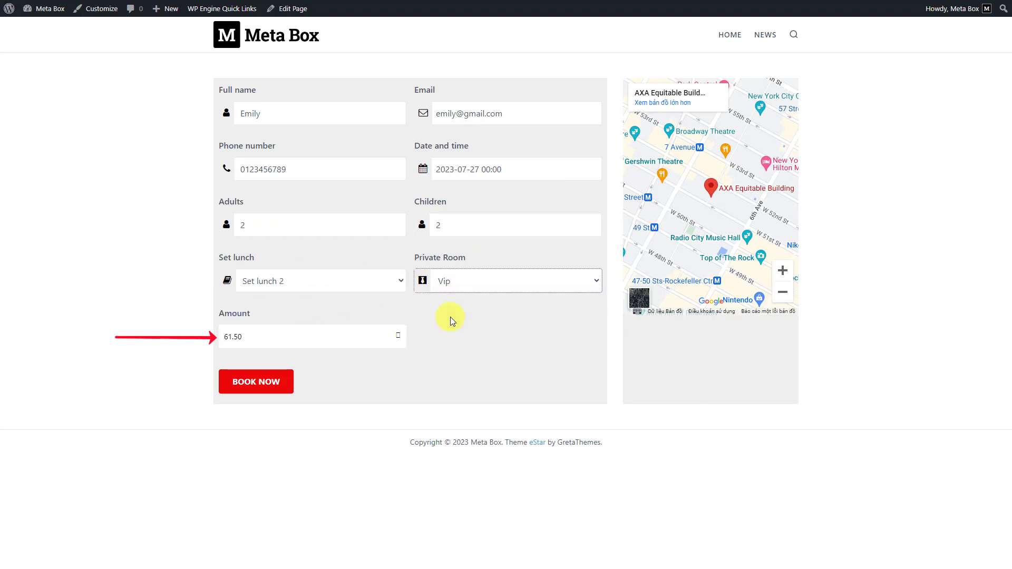
Submit the booking, then open All Reservations from the dashboard to find the 61.50 entry.
{"action": "left_click", "coordinate": [252, 386]}
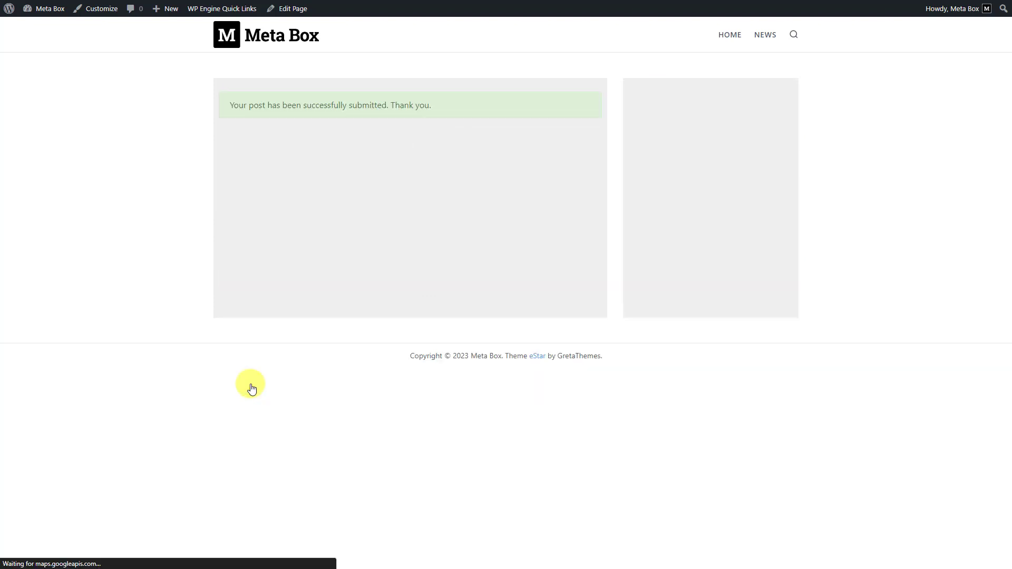
{"action": "mouse_move", "coordinate": [43, 10]}
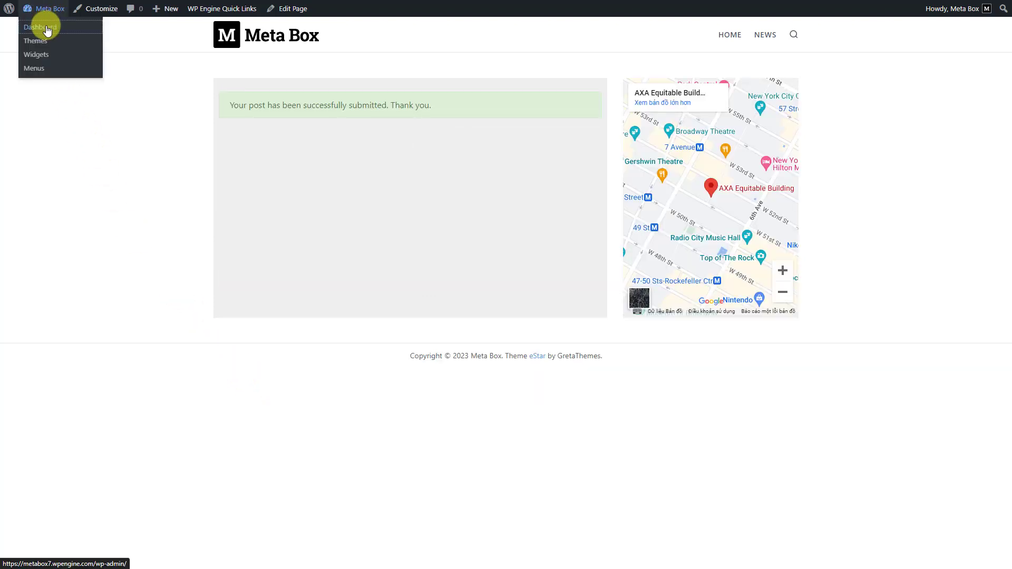
{"action": "left_click", "coordinate": [47, 29]}
{"action": "mouse_move", "coordinate": [79, 184]}
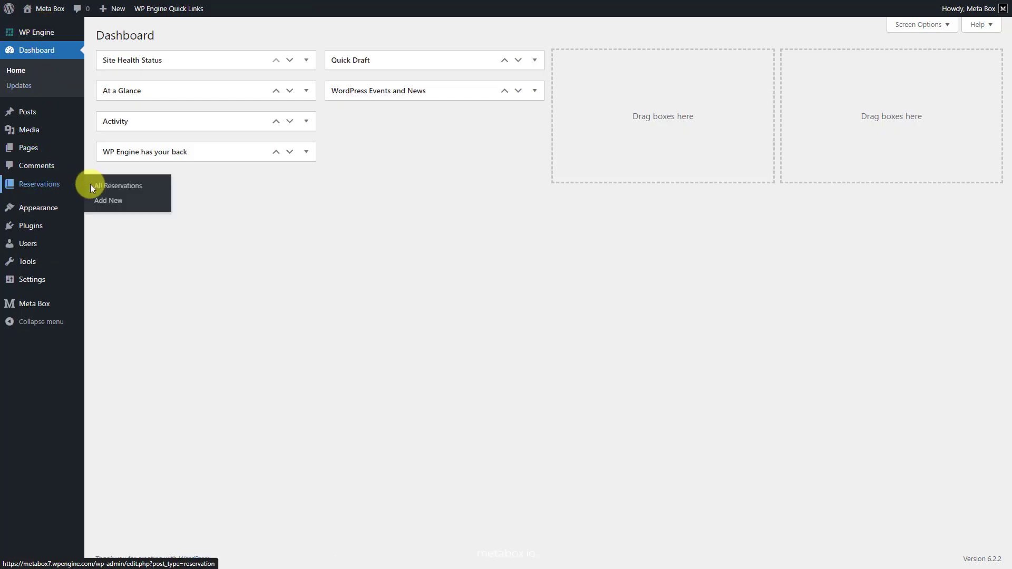
{"action": "left_click", "coordinate": [131, 187]}
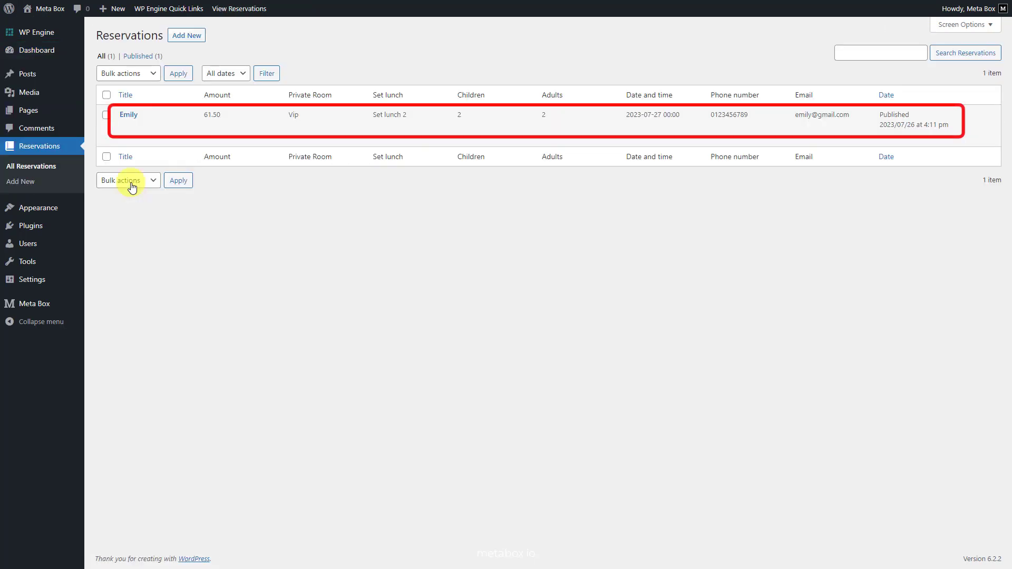